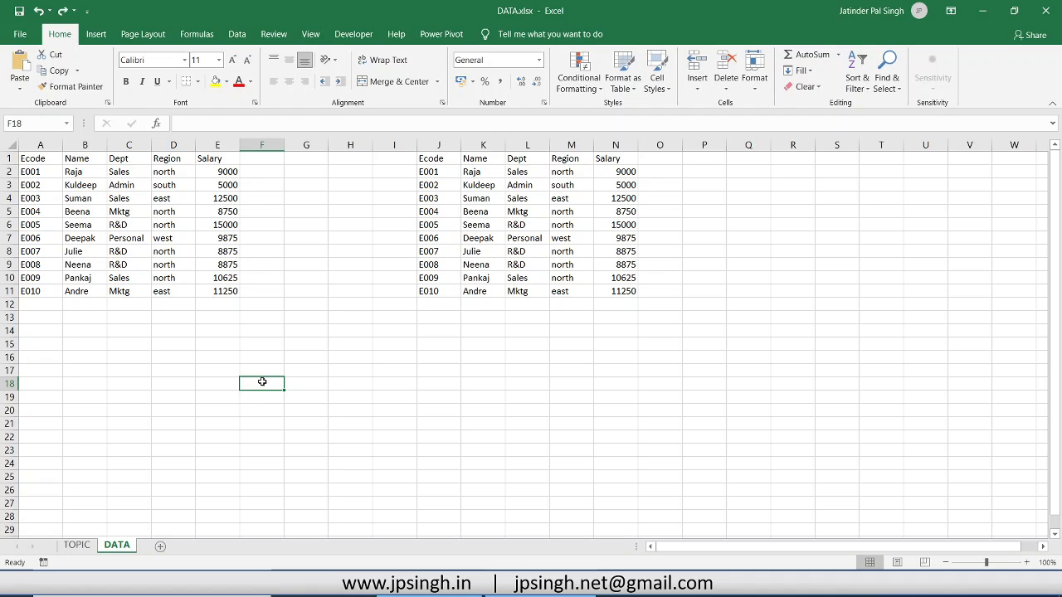
Step: Enter a SUM formula in cell F18 that adds the salaries in E2:E11
type("=su")
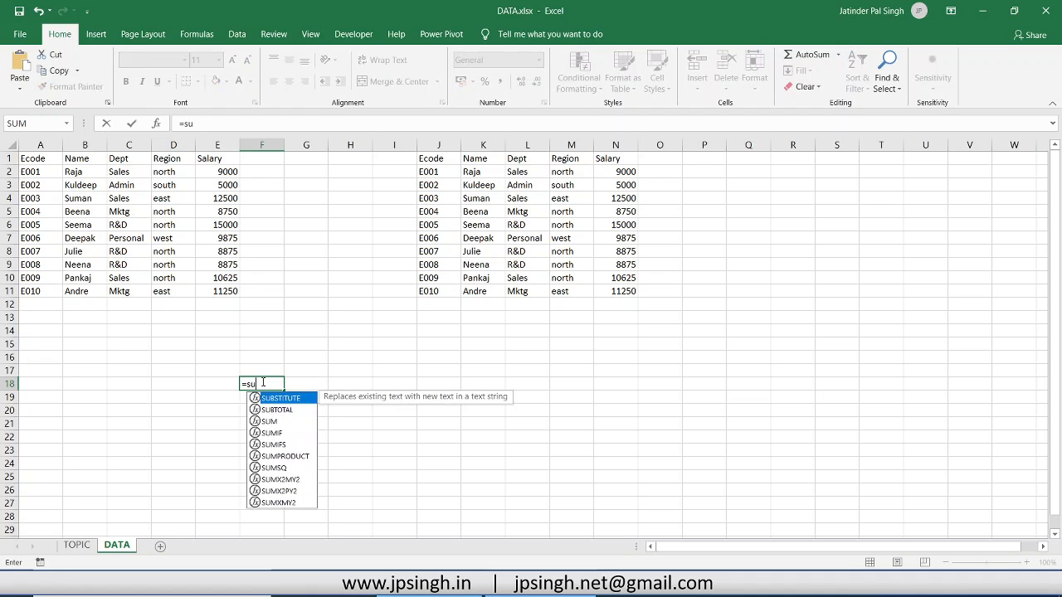
type("m(")
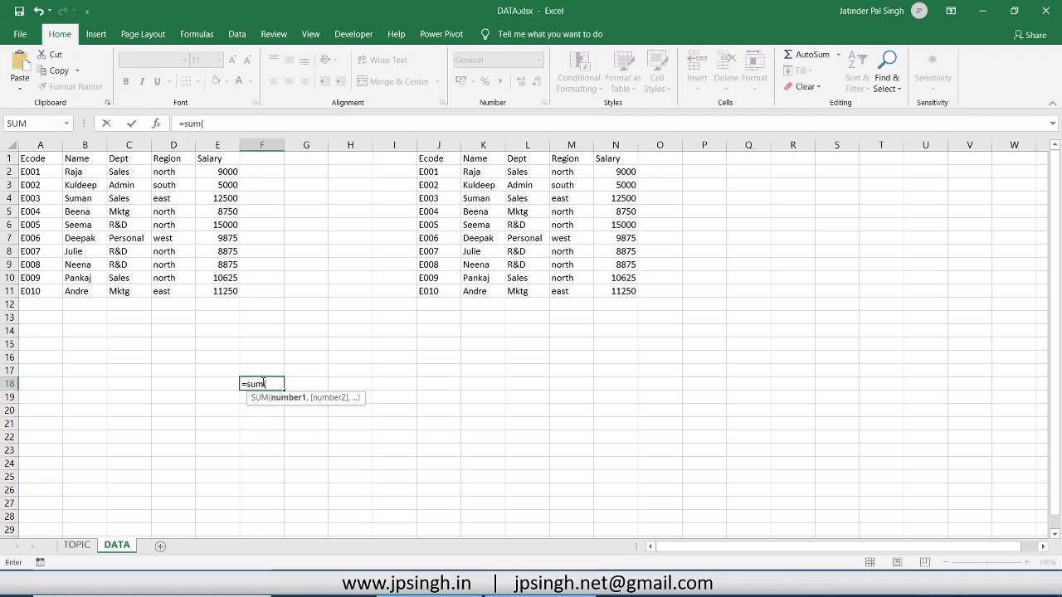
left_click_drag(230, 171, 206, 287)
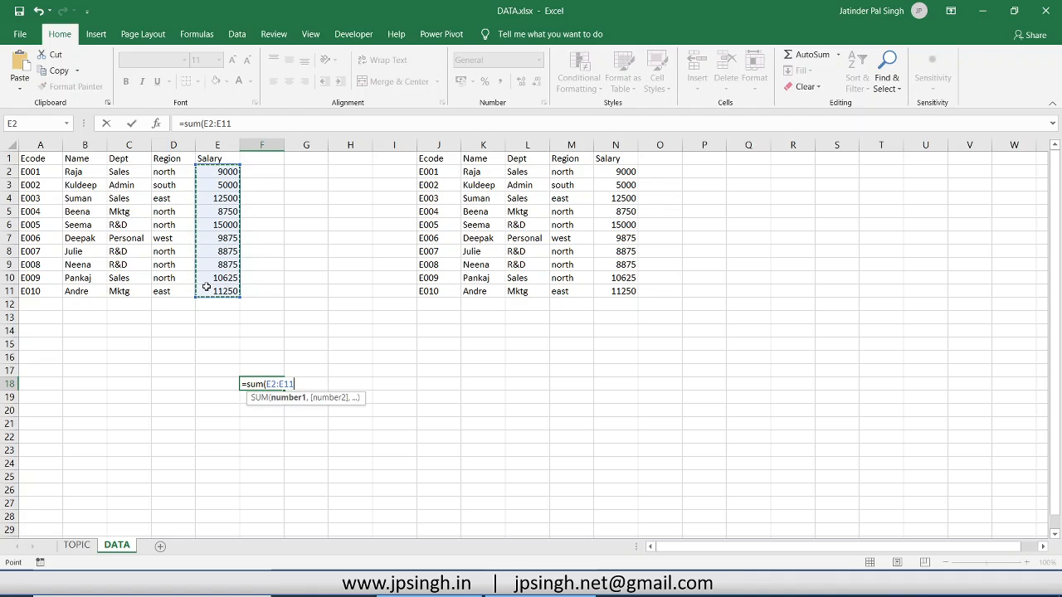
type(")")
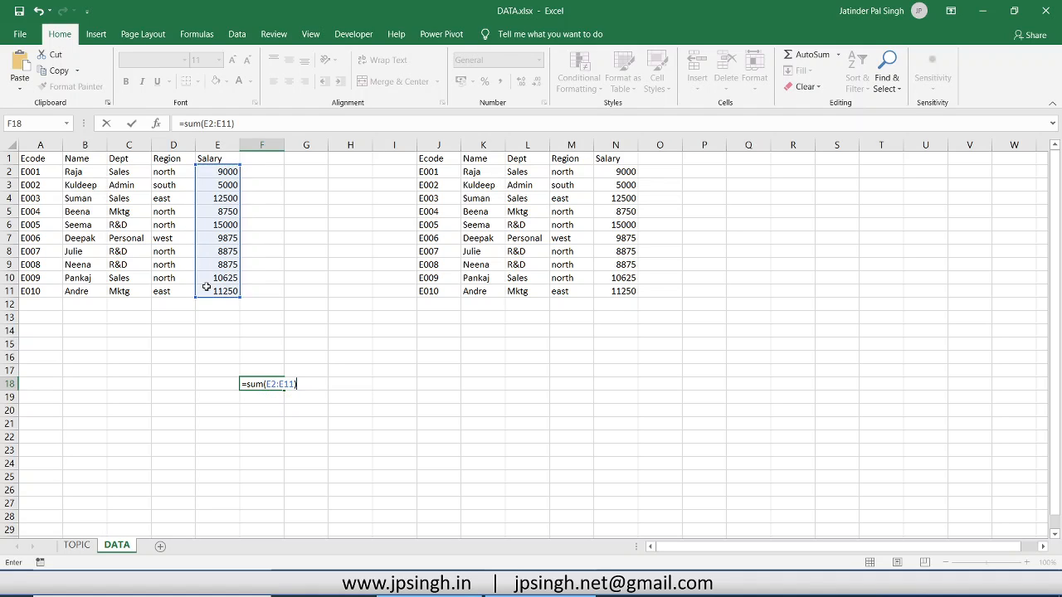
key("Return")
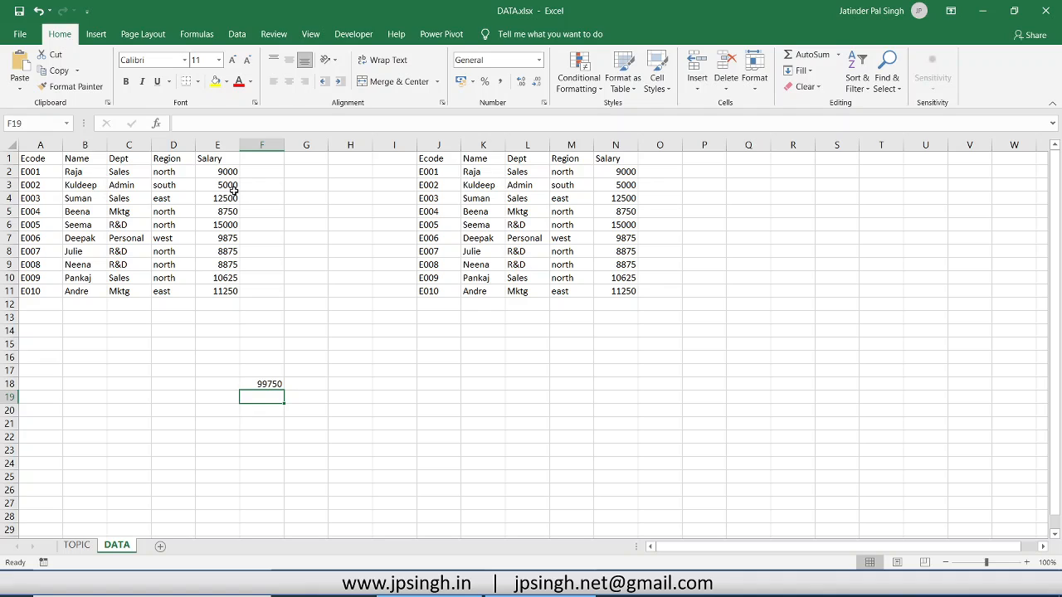
Step: Define the name Salary_Data for the salary values in E2:E11, with workbook scope
left_click_drag(228, 171, 213, 284)
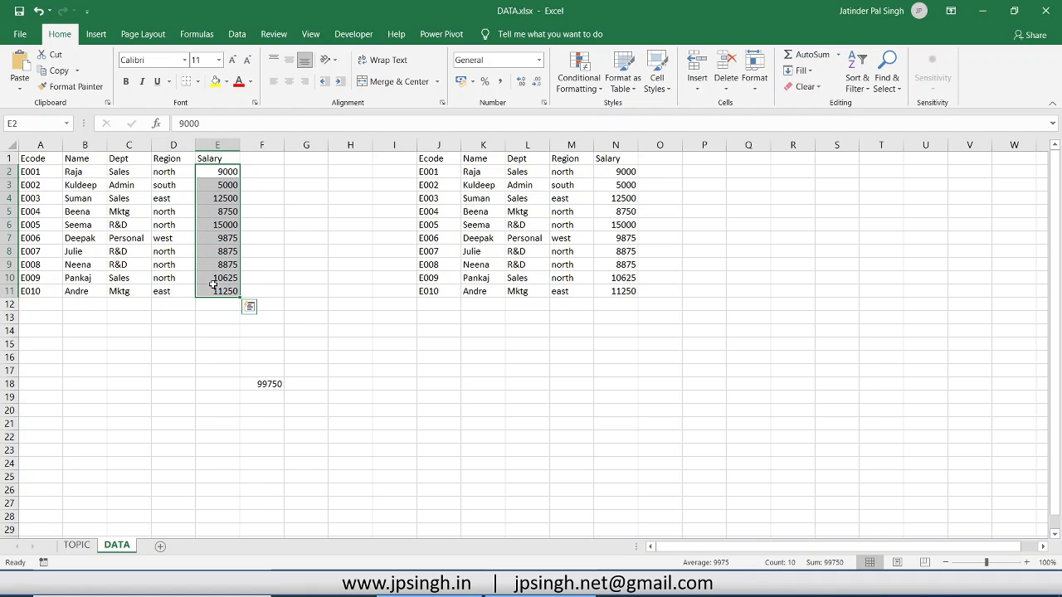
right_click(218, 211)
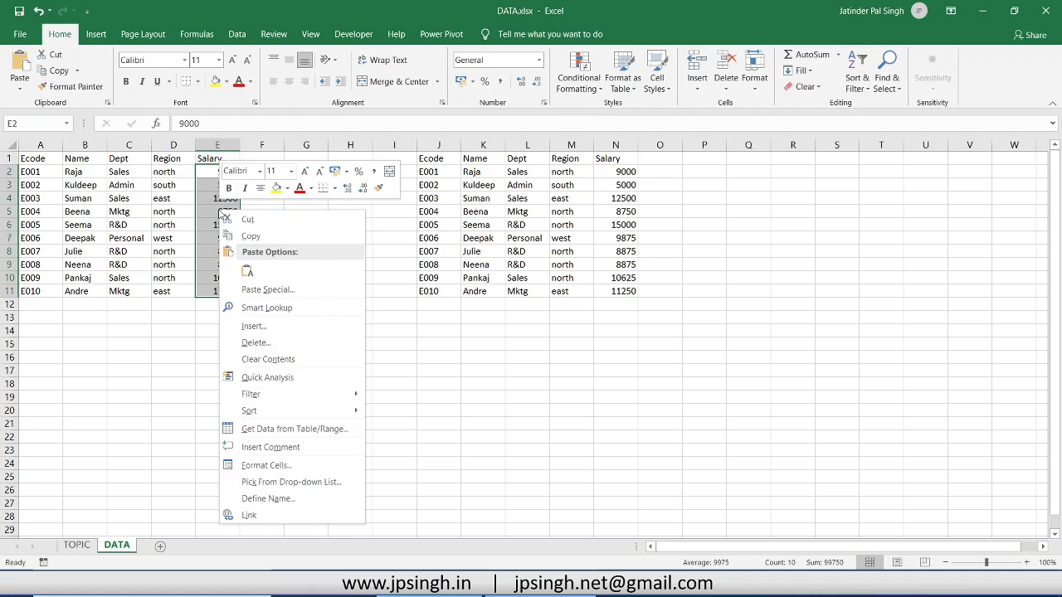
left_click(282, 501)
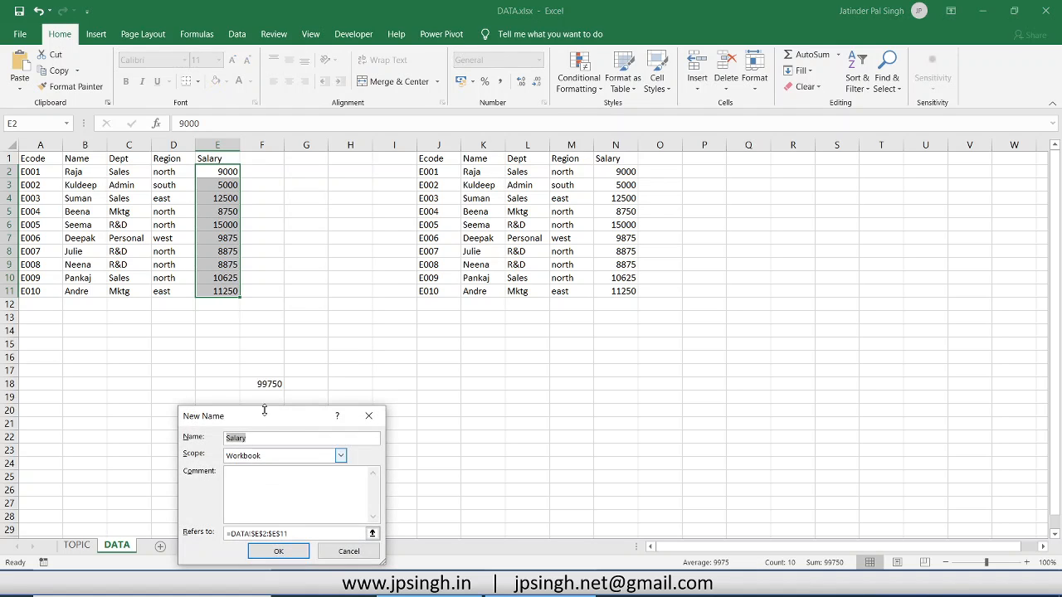
left_click_drag(265, 425, 371, 218)
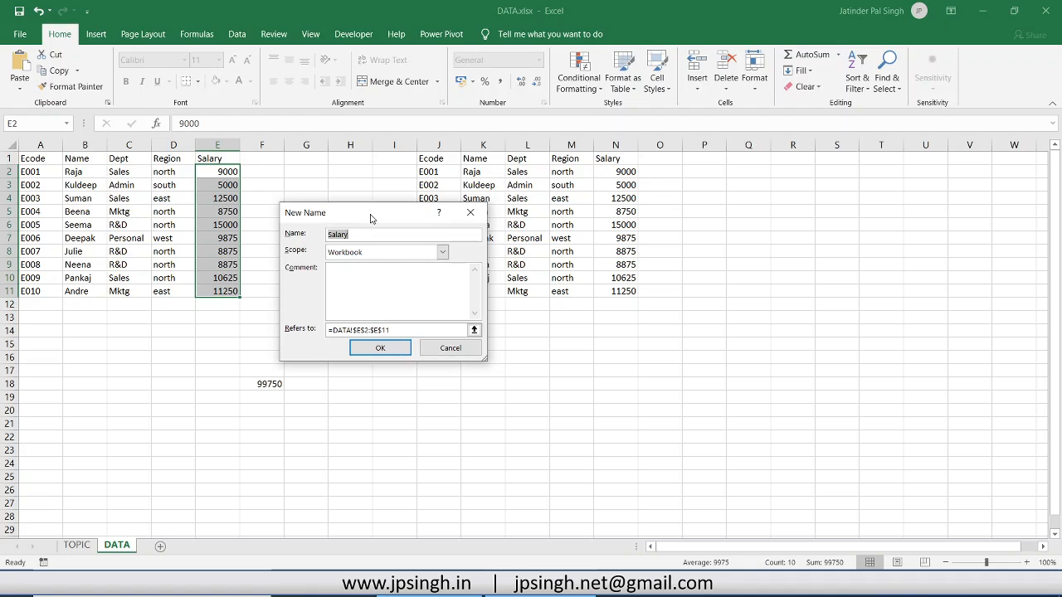
left_click(366, 234)
left_click(380, 348)
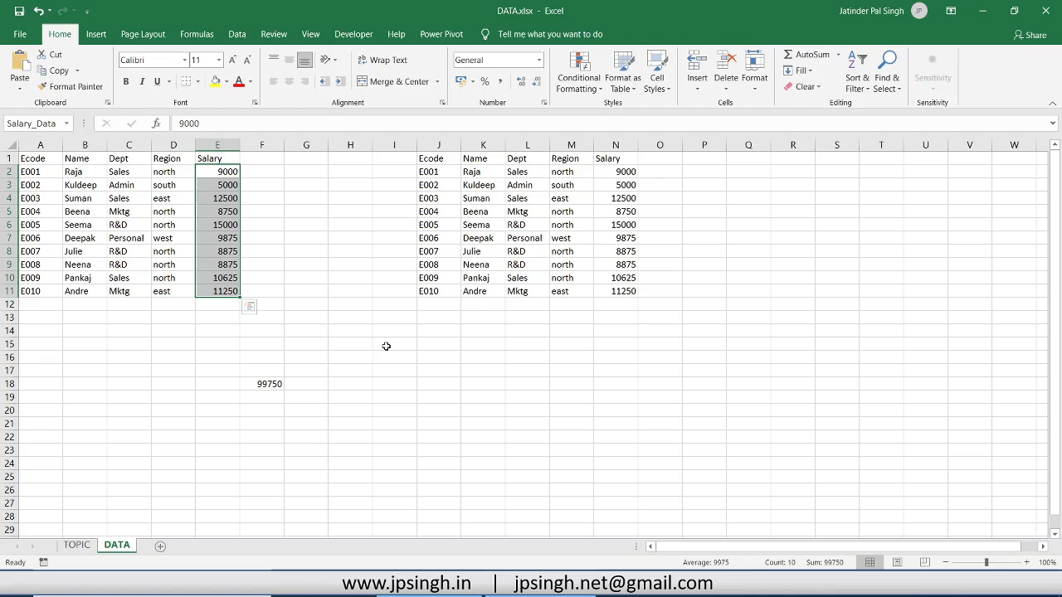
Step: Enter a SUM formula in cell F21 that totals the named range Salary_Data
left_click(268, 422)
type("=s")
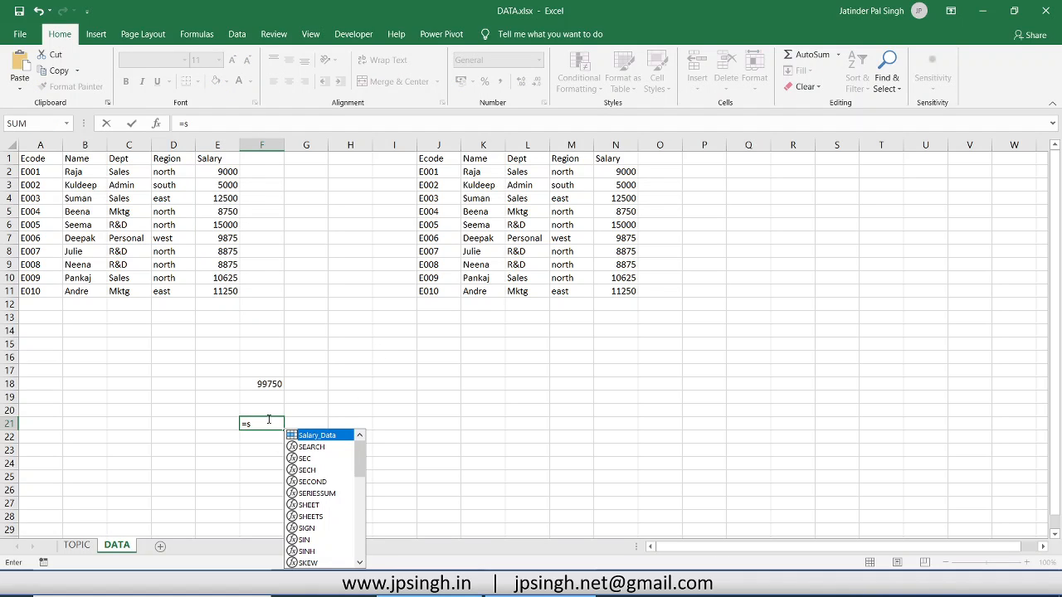
type("um")
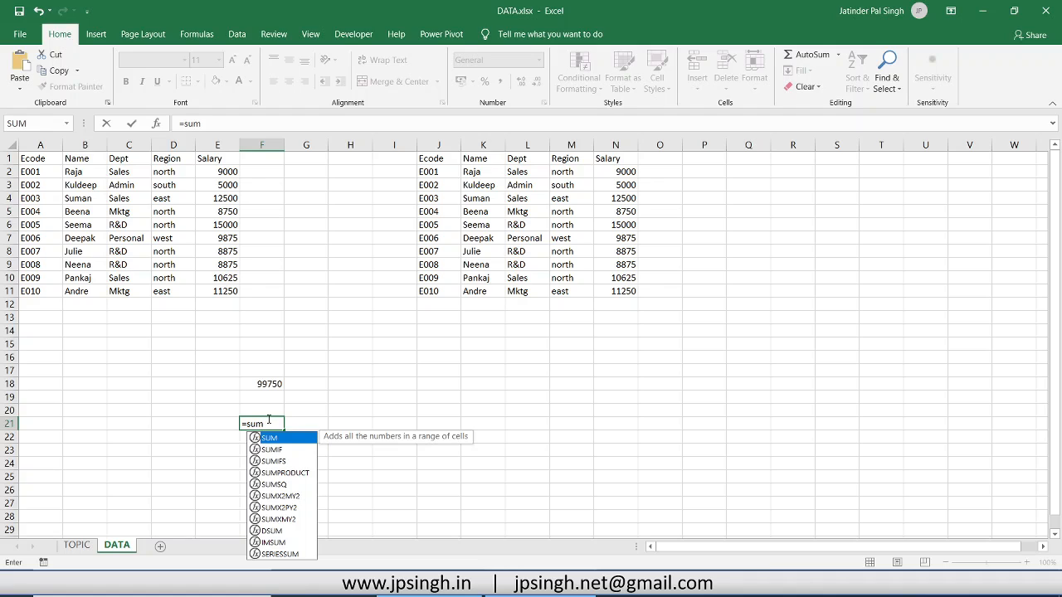
type("(sal")
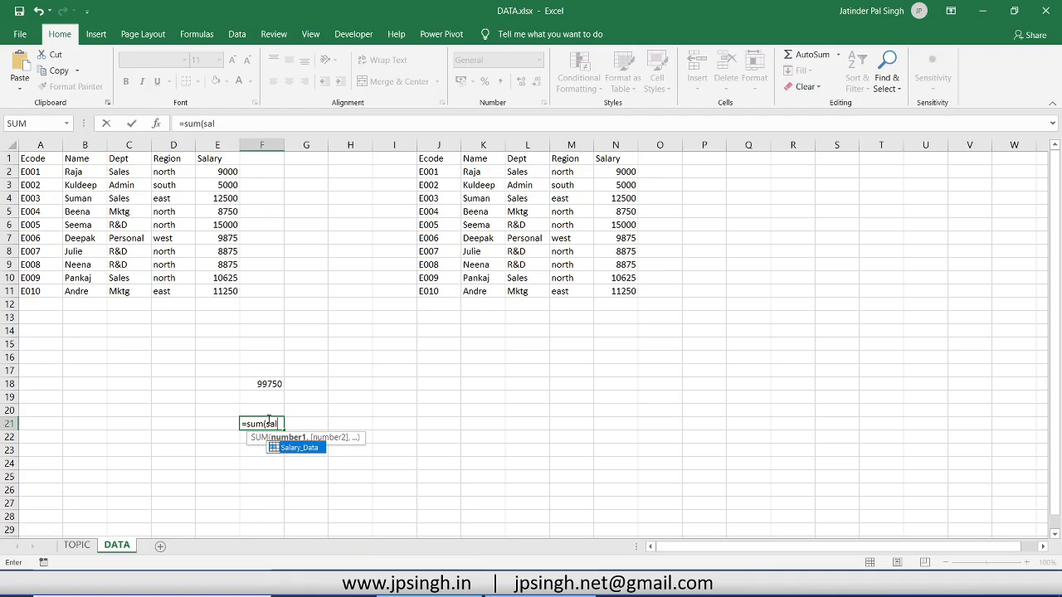
key("Tab")
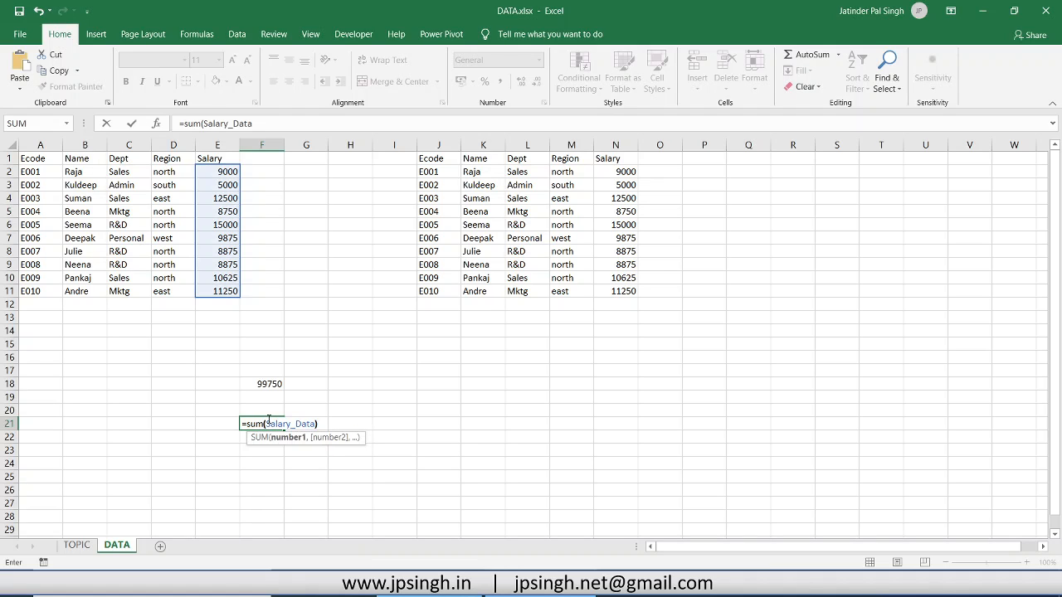
type(")")
key("Return")
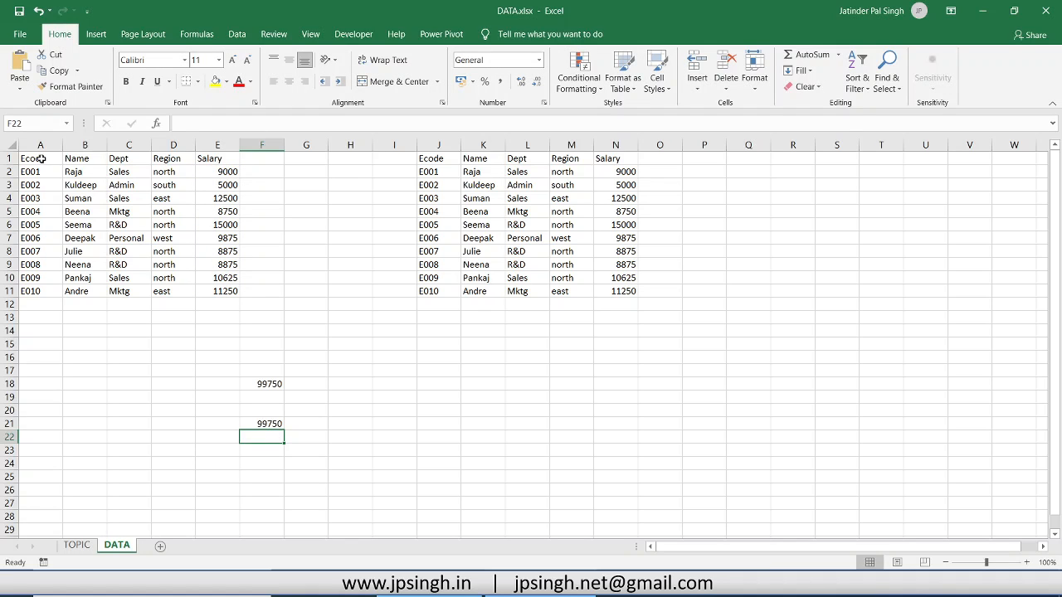
Step: Define the name eDATA with Workbook scope for the employee data range A1:E11, including its headers
left_click_drag(40, 158, 212, 290)
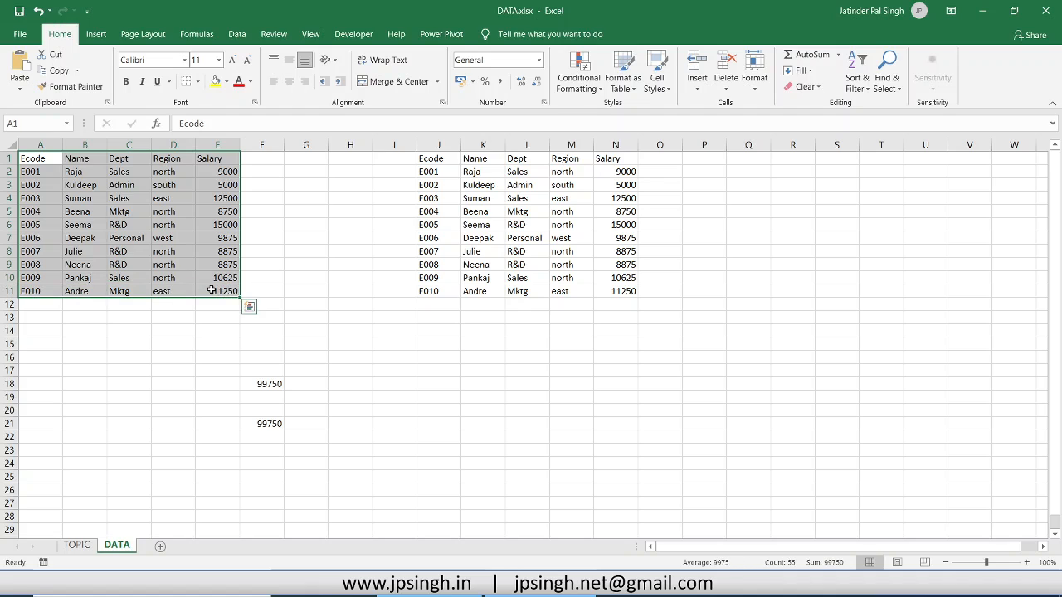
left_click(197, 34)
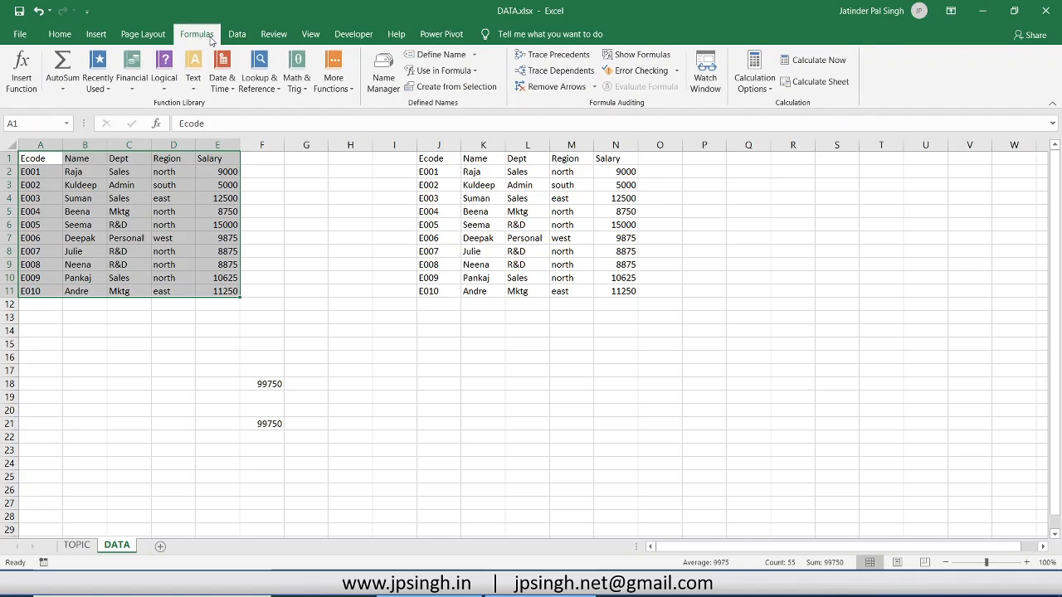
left_click(444, 55)
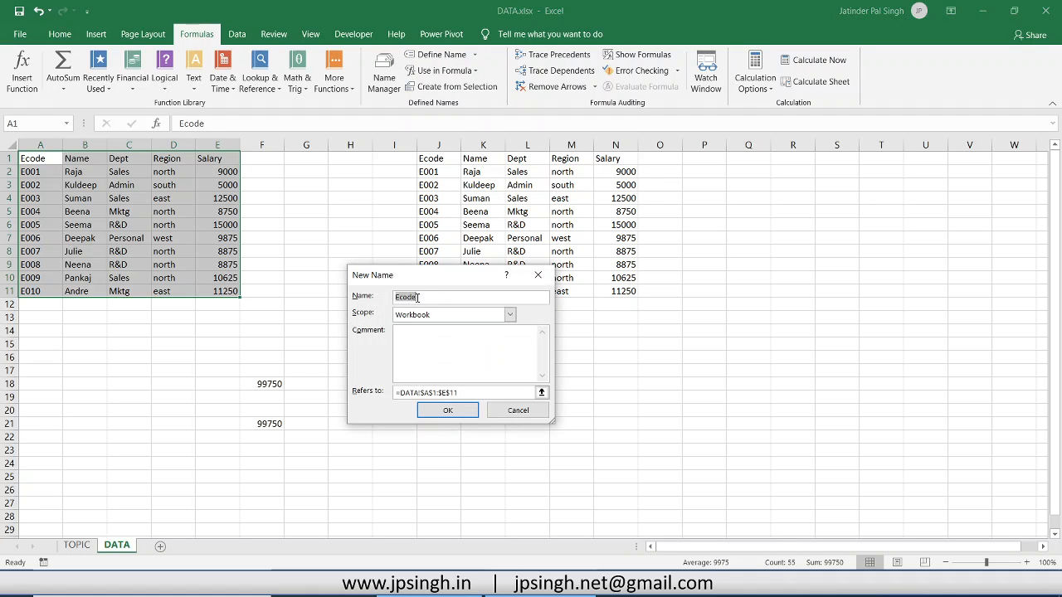
type("eDATA")
left_click(431, 319)
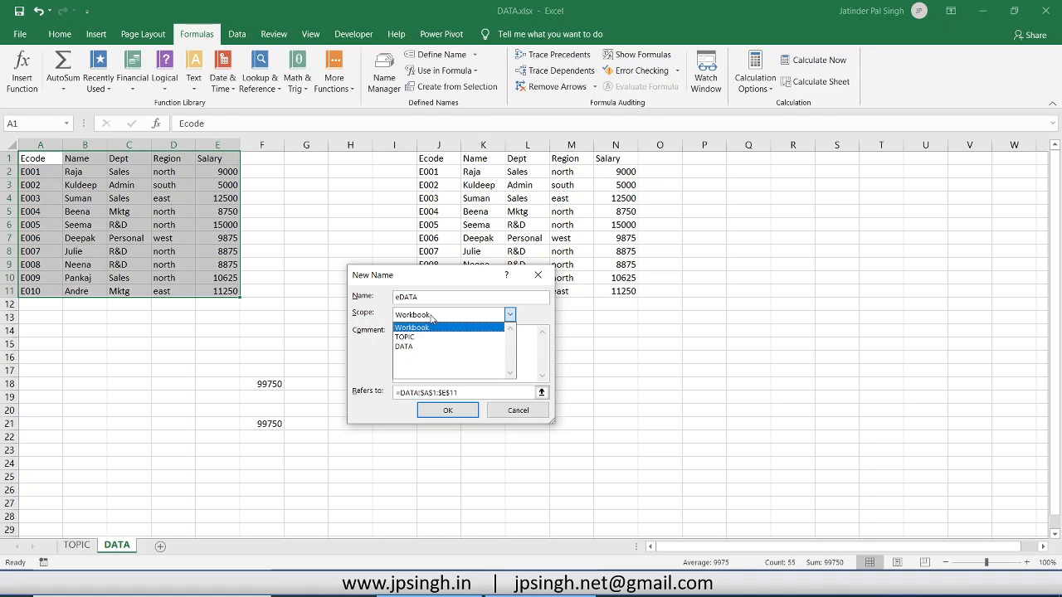
left_click(432, 318)
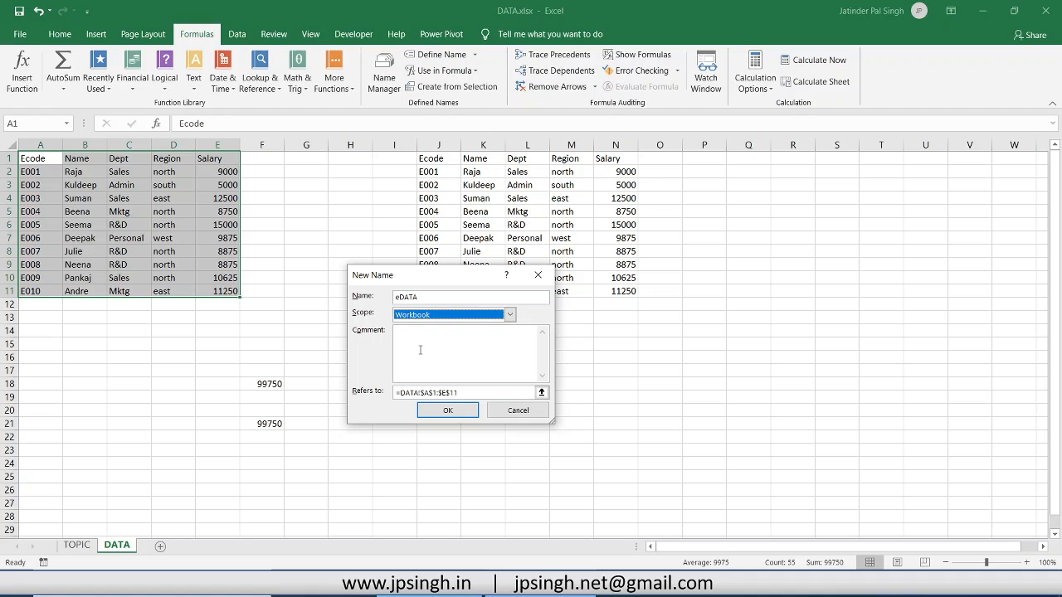
left_click(447, 412)
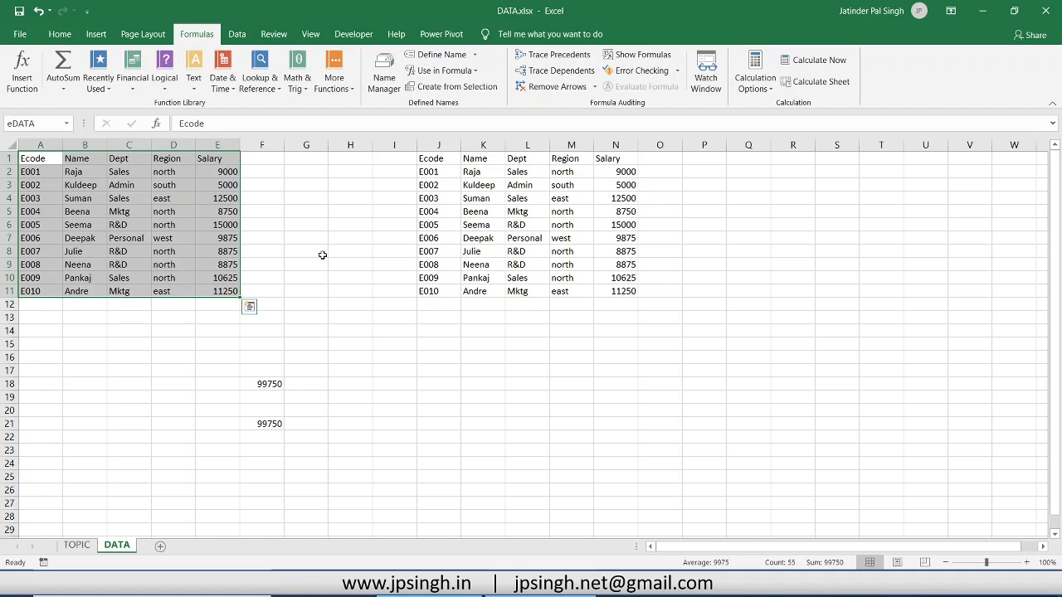
Step: Review the defined names in the Name Manager and inspect the range that eDATA refers to
left_click(385, 83)
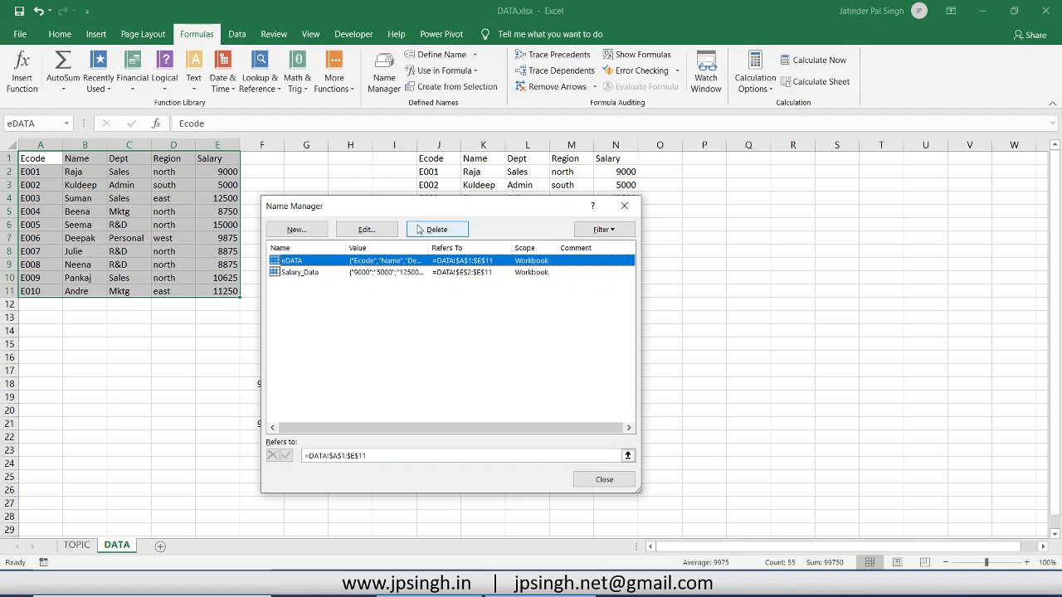
left_click(368, 229)
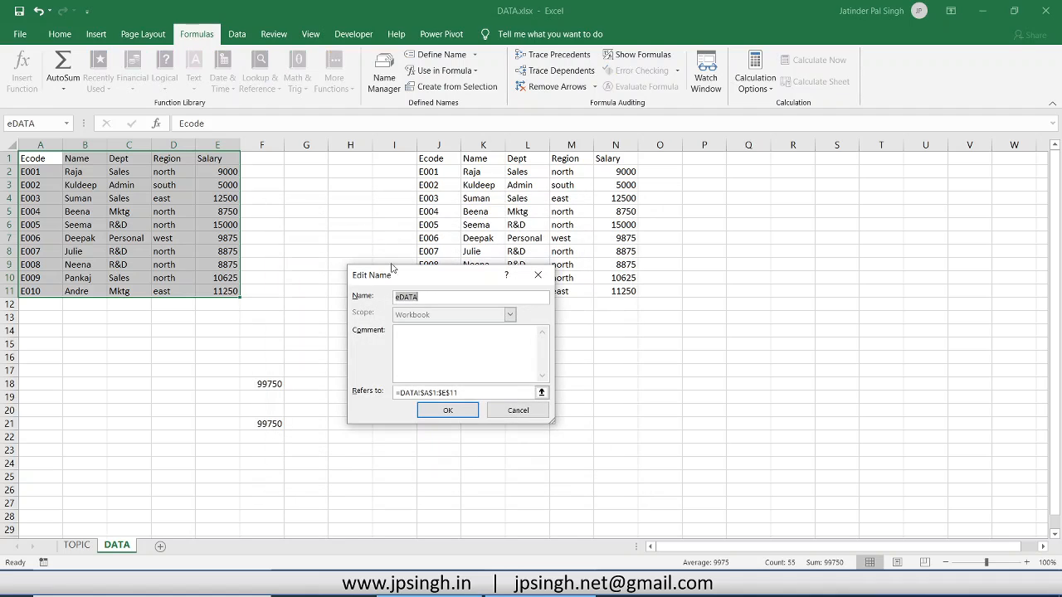
left_click(476, 392)
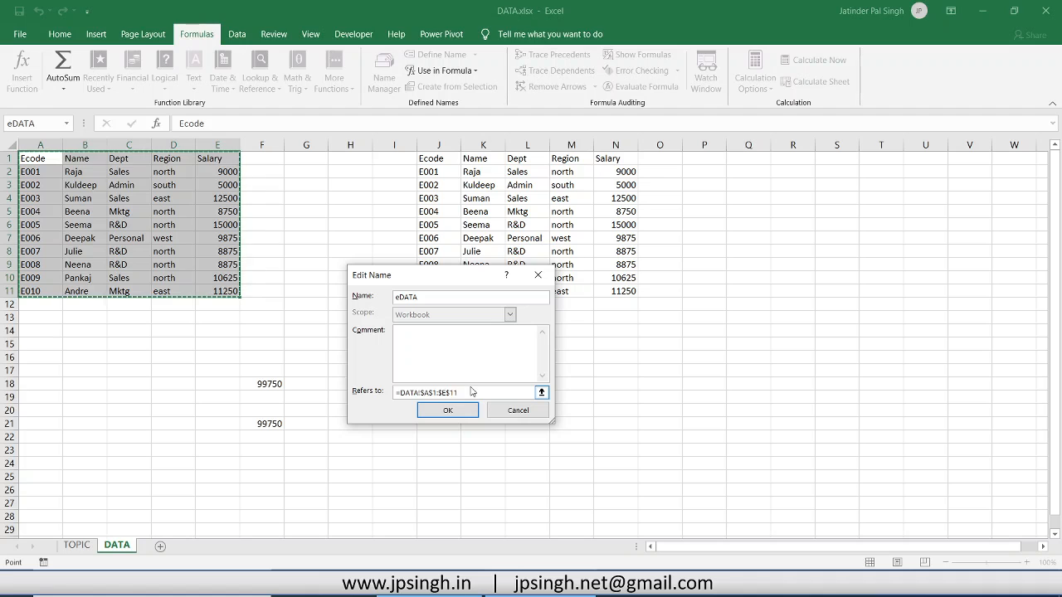
left_click(449, 410)
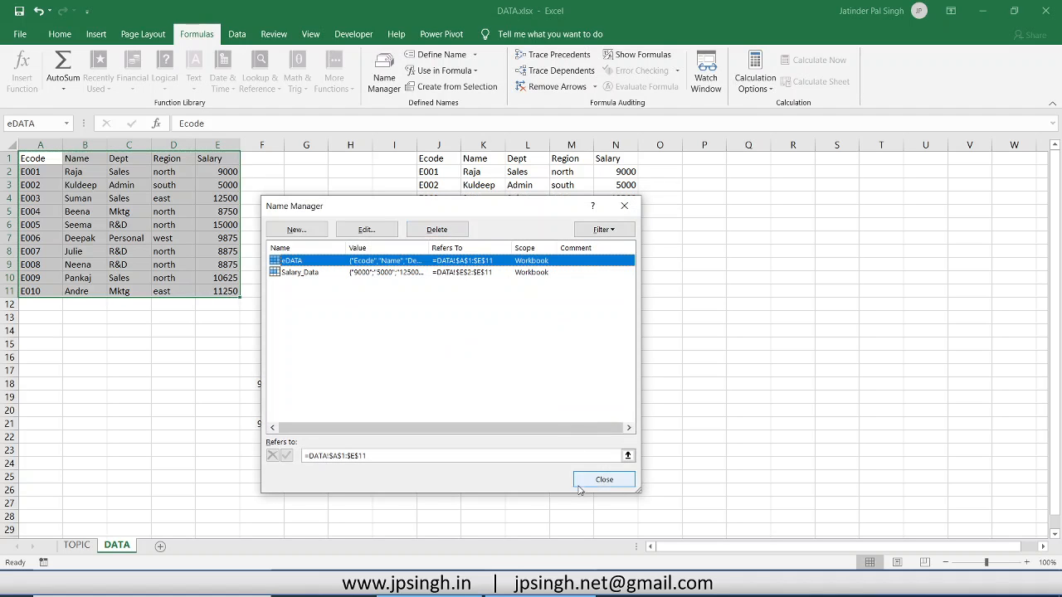
left_click(604, 480)
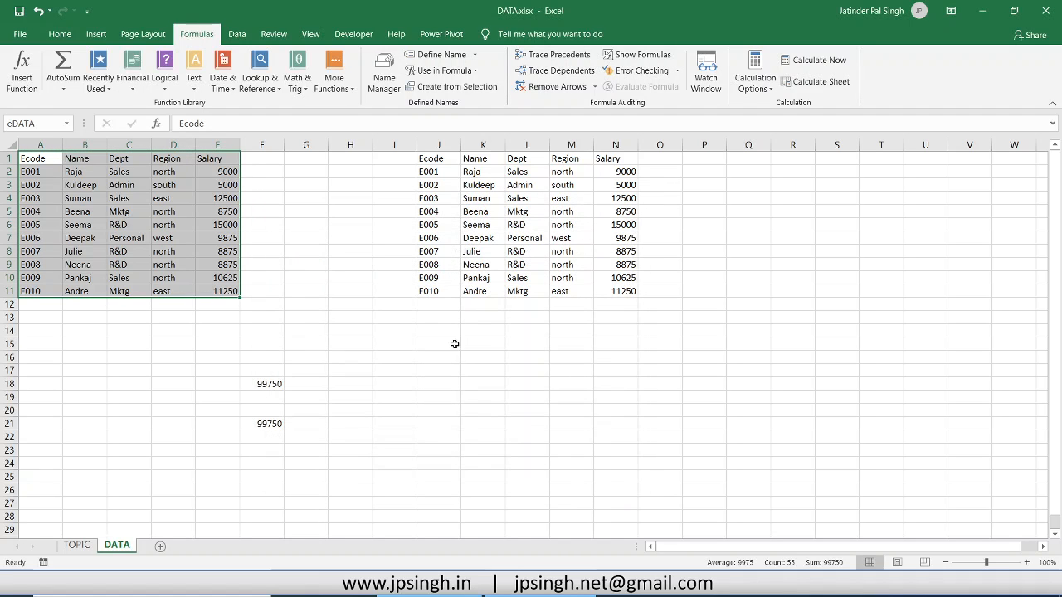
left_click(403, 371)
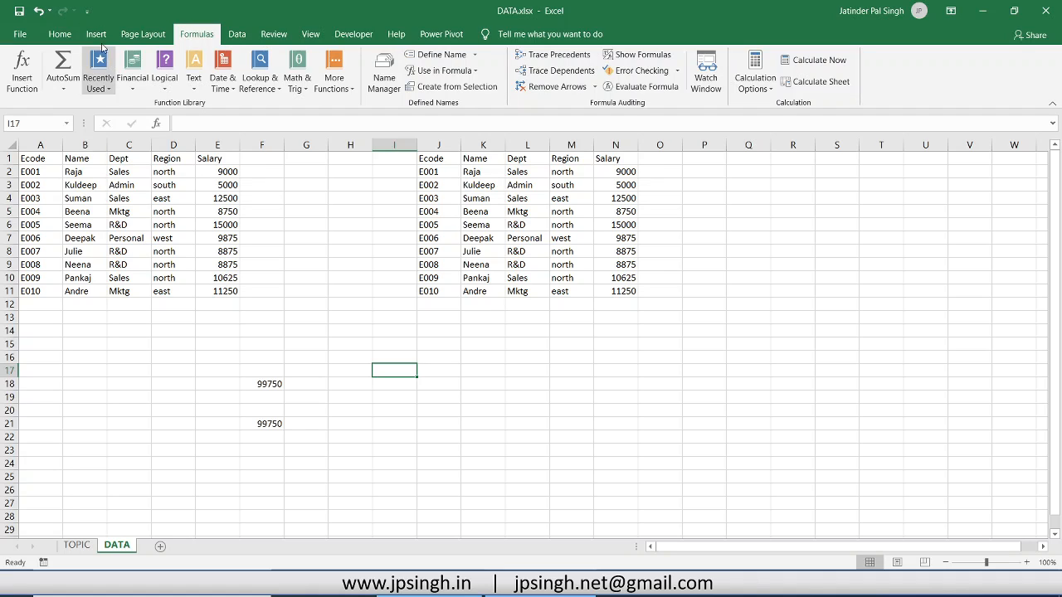
Step: Convert the employee data in A1:E11 into a table with headers and check its table name
left_click(123, 200)
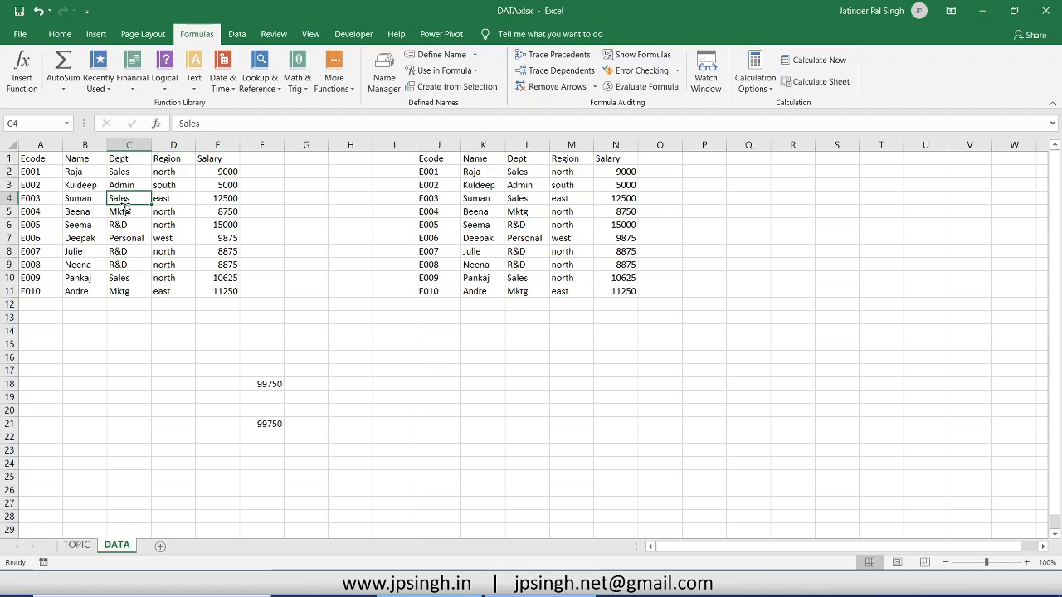
left_click(106, 38)
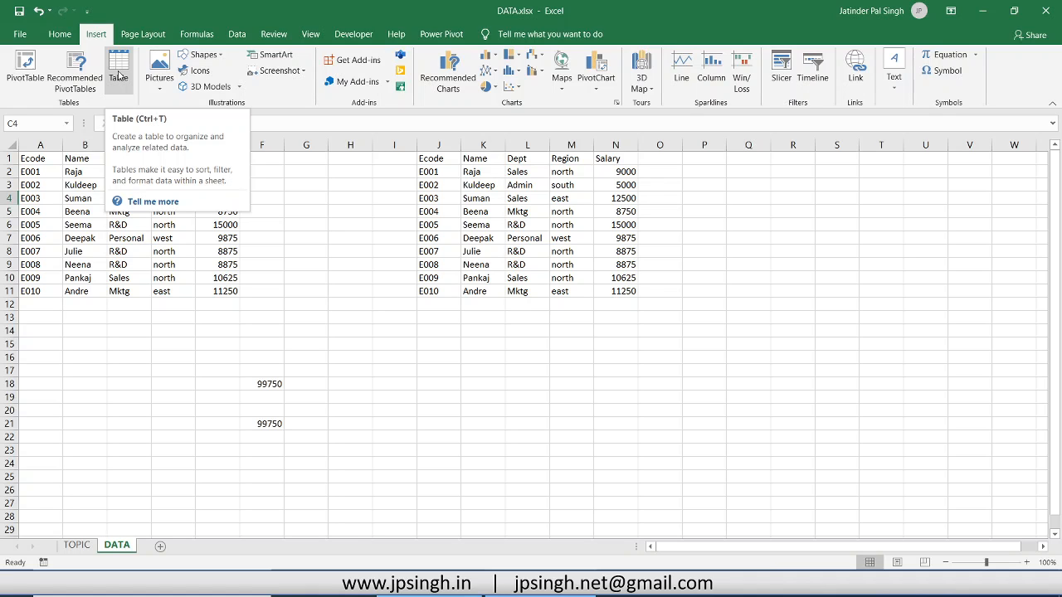
left_click(119, 76)
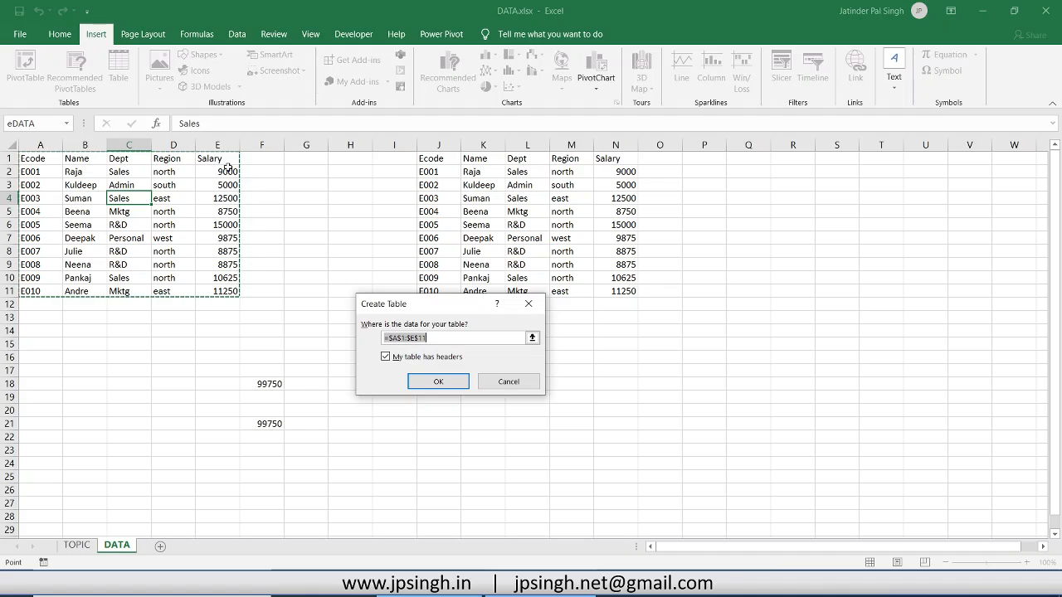
left_click(386, 358)
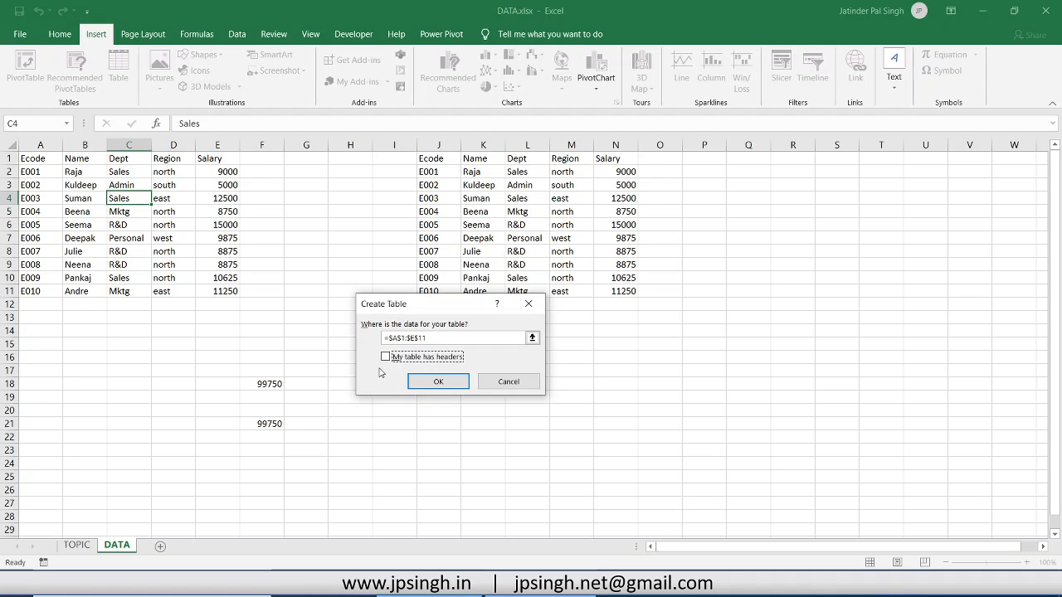
left_click(385, 358)
left_click(430, 383)
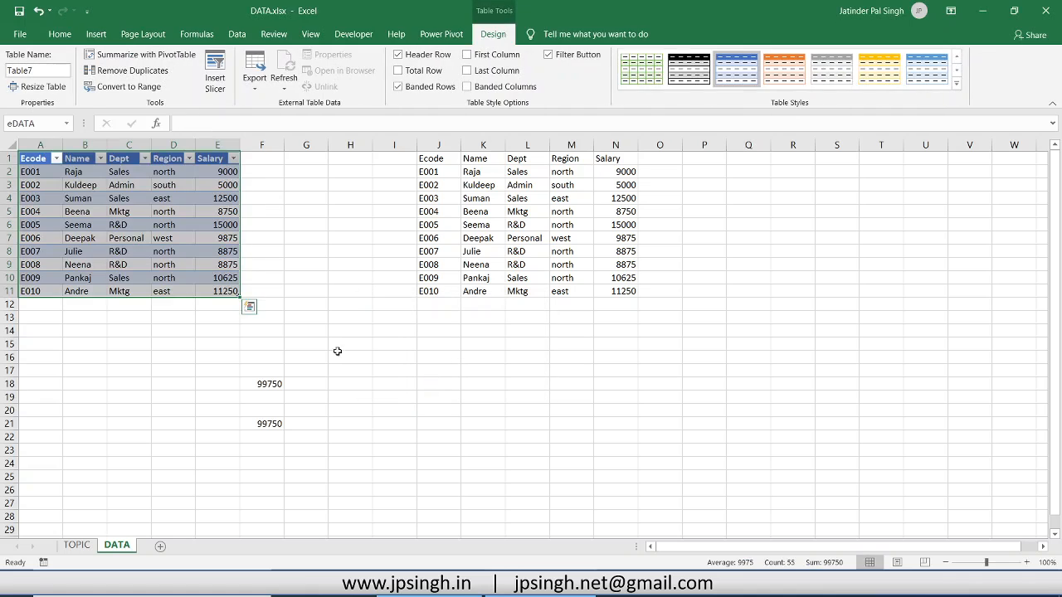
left_click(35, 70)
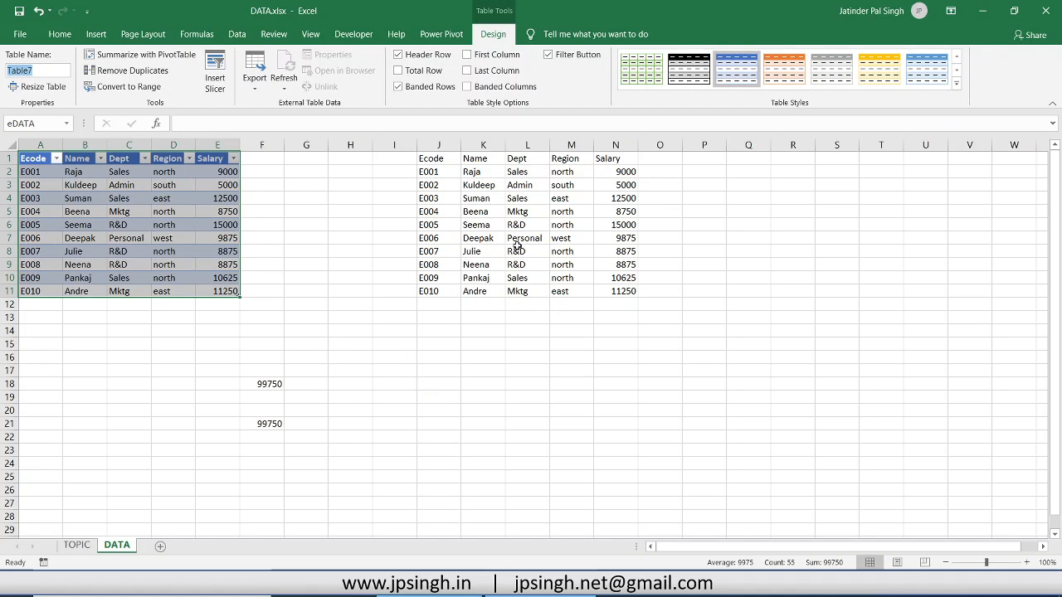
Step: Convert the second employee data range J1:N11 into a table with headers
left_click(483, 224)
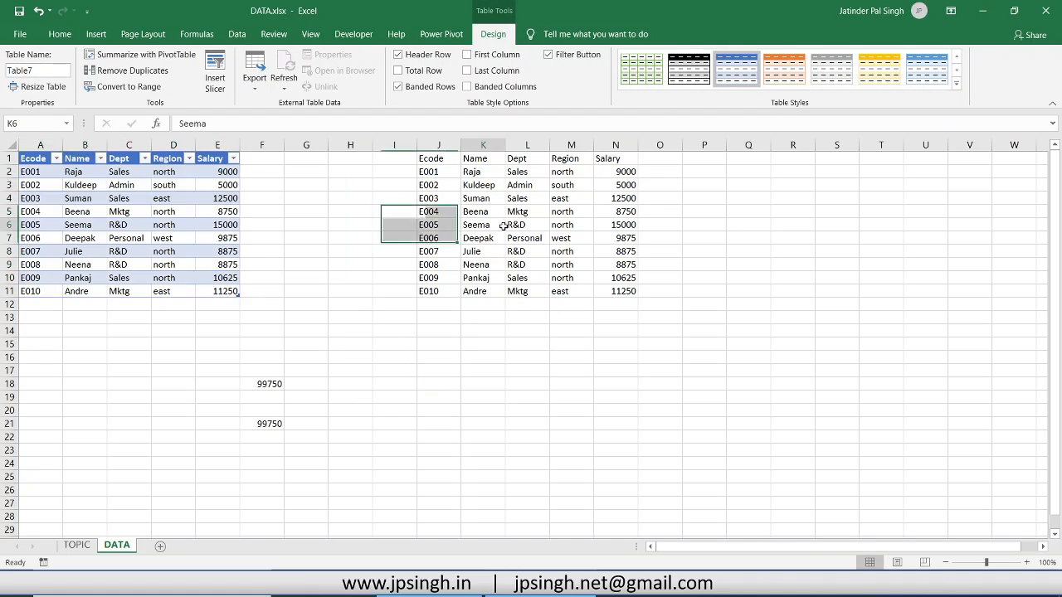
left_click(95, 34)
left_click(118, 73)
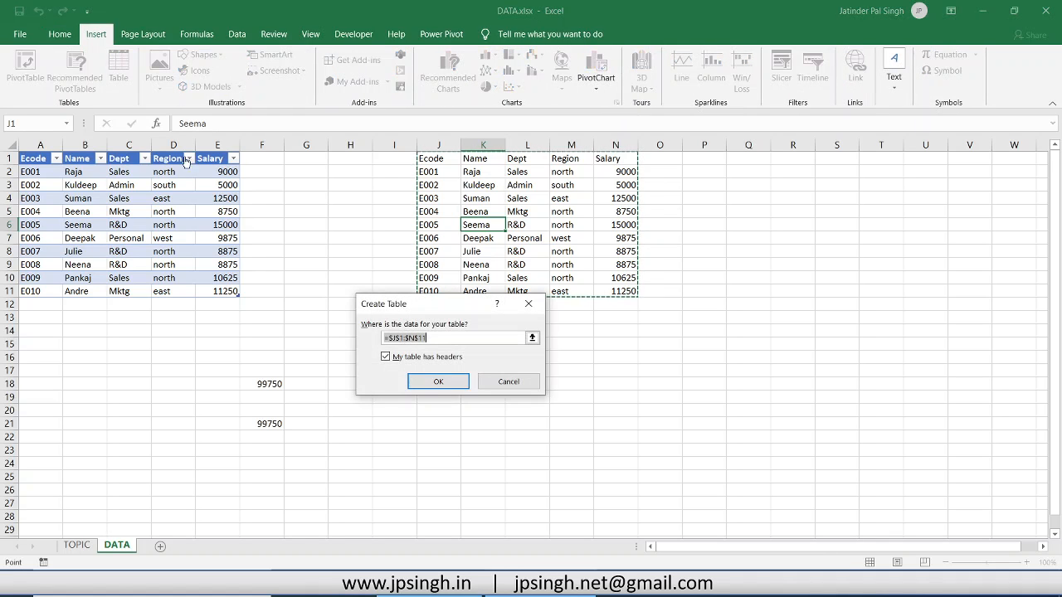
left_click(432, 375)
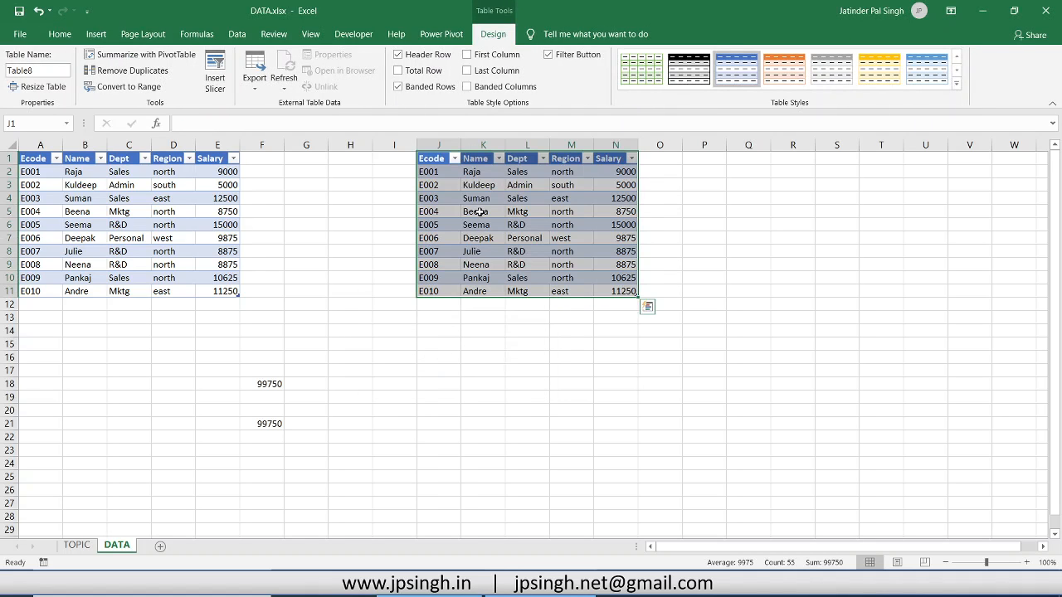
Step: Turn off the header filters of the table in J1:N11
left_click(244, 42)
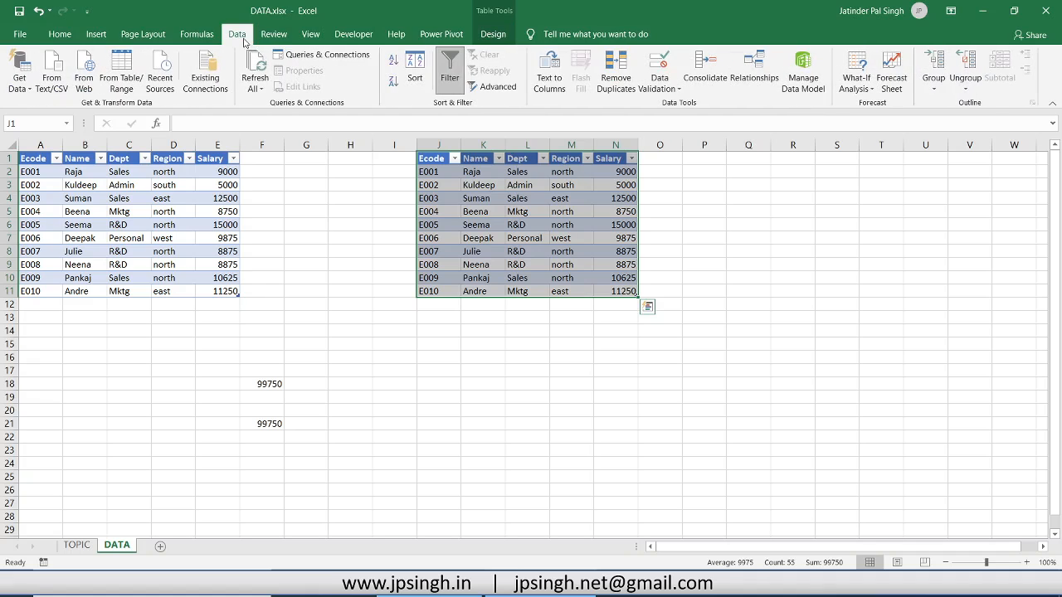
left_click(450, 67)
left_click(498, 224)
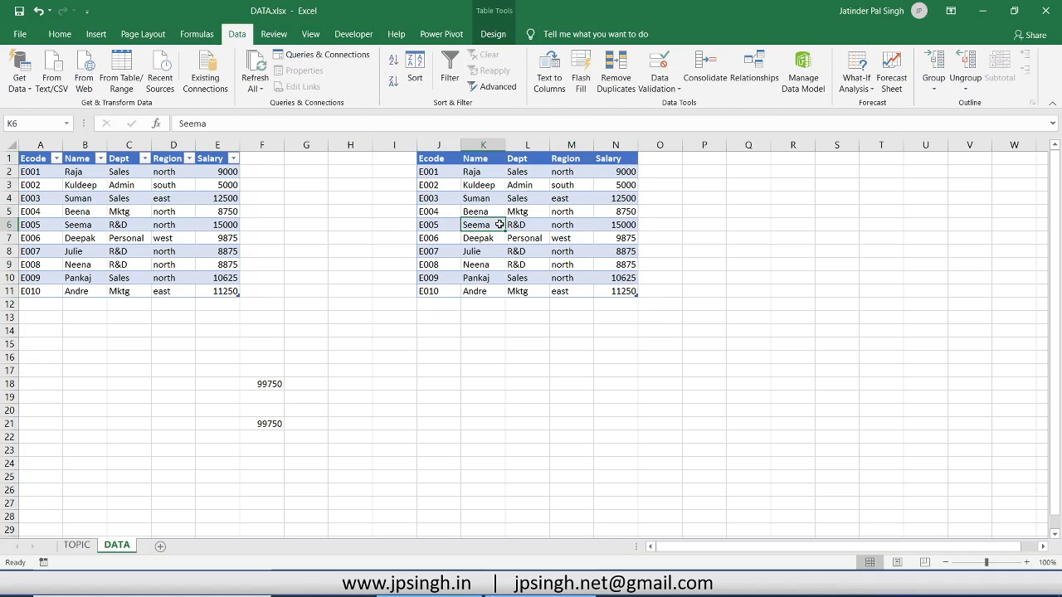
Step: Convert the table in A1:E11 back to a normal range, then select a cell in the J1:N11 table for comparison
left_click(160, 211)
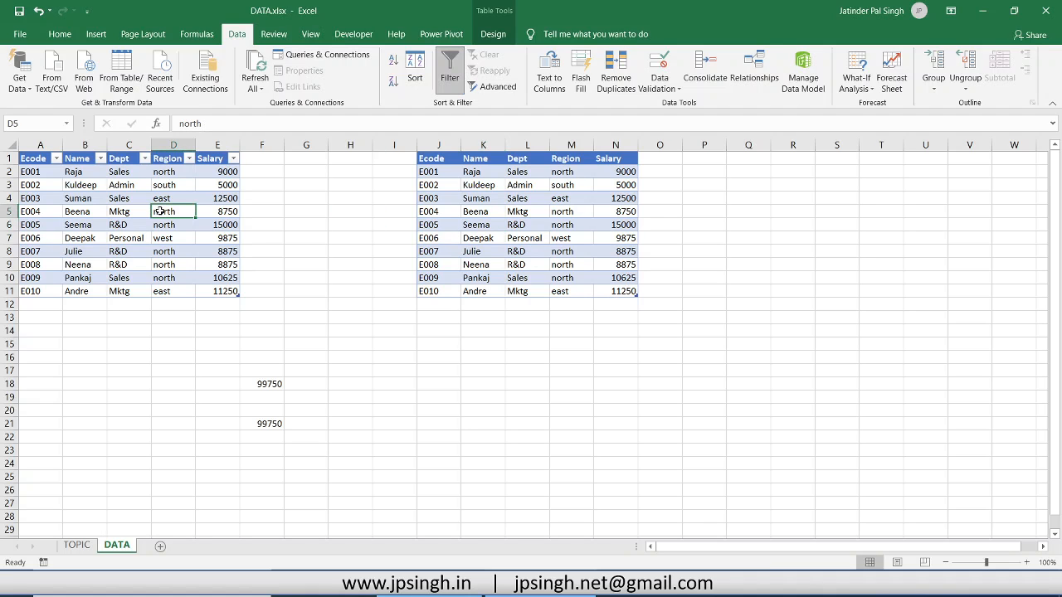
left_click(492, 34)
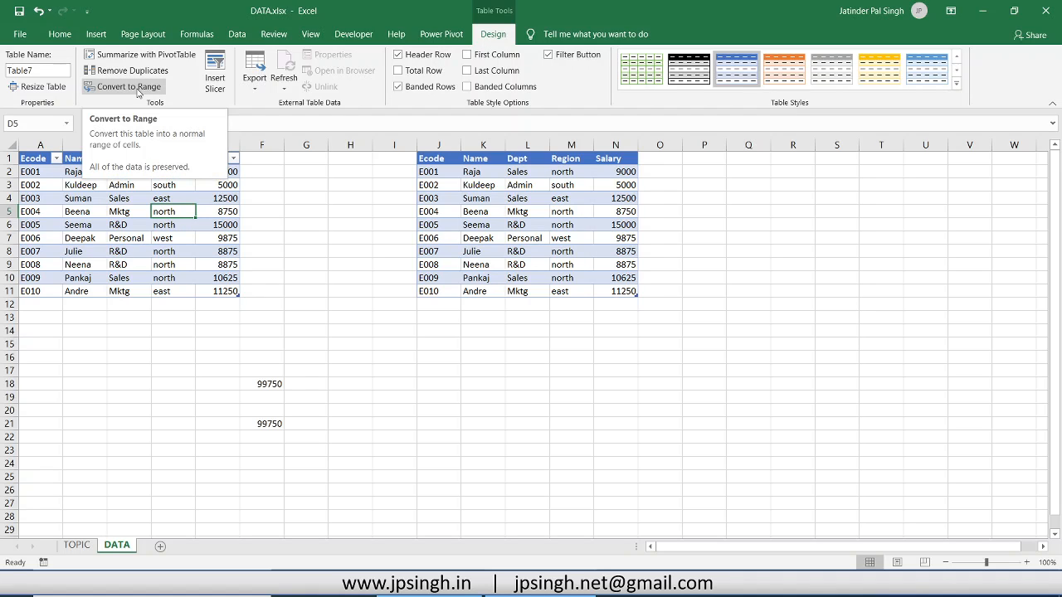
left_click(129, 87)
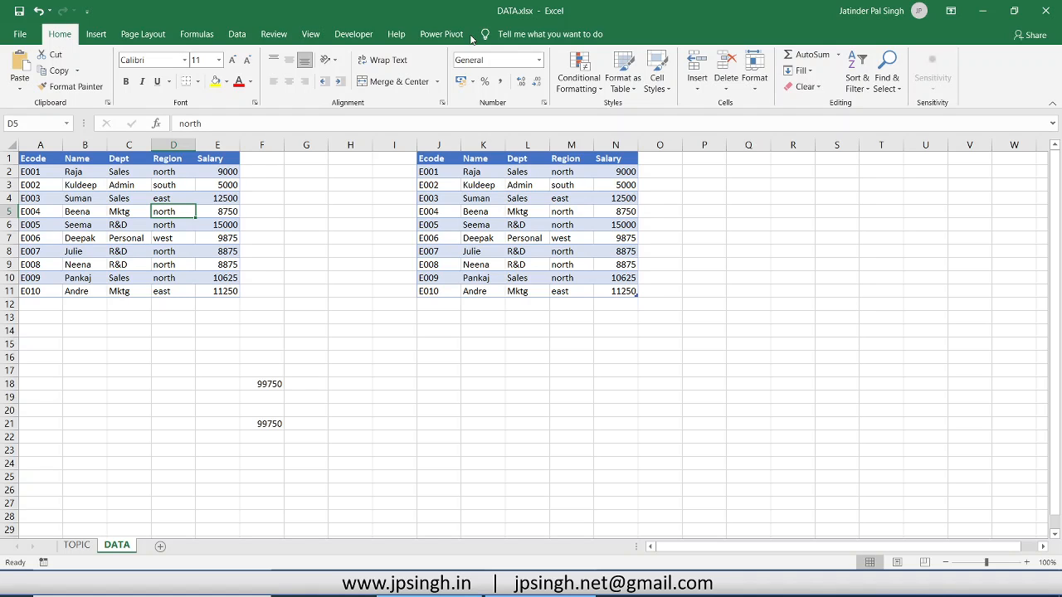
left_click(495, 203)
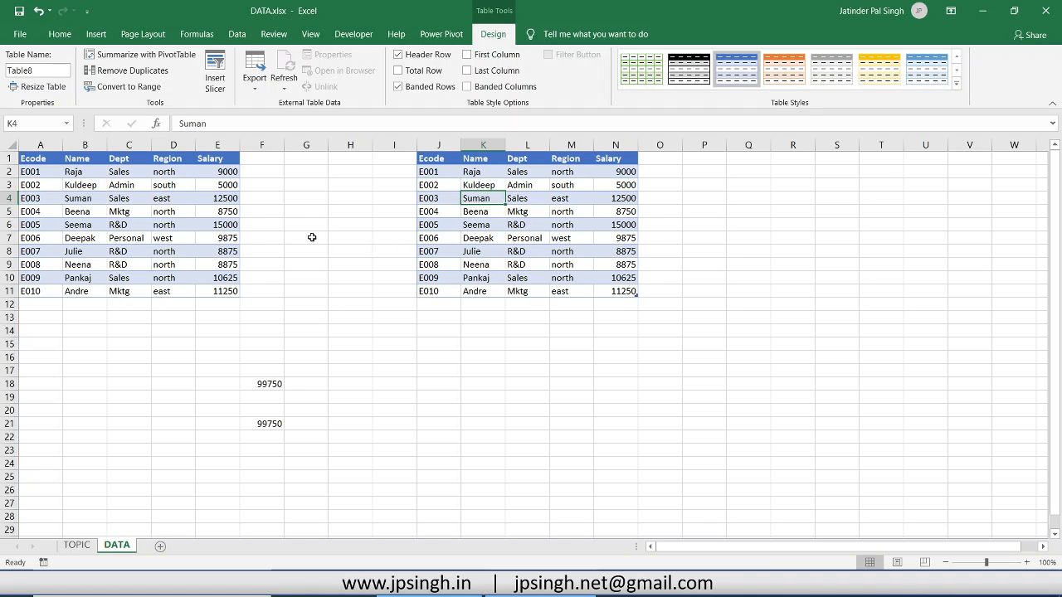
Step: Add the column header HRA in cell F1, beside the Salary column of the normal range
left_click(270, 159)
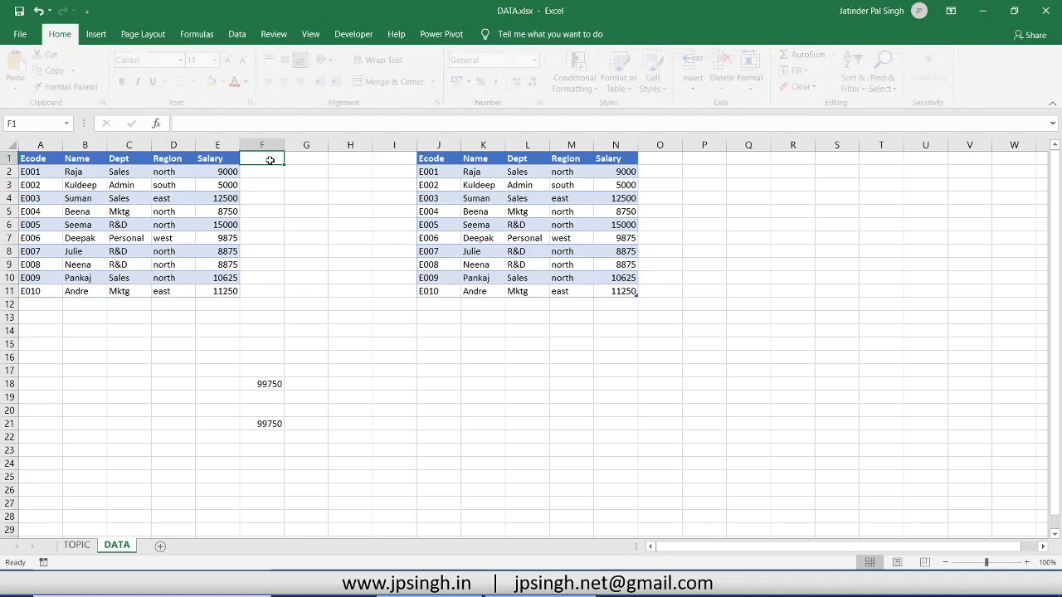
type("HRA")
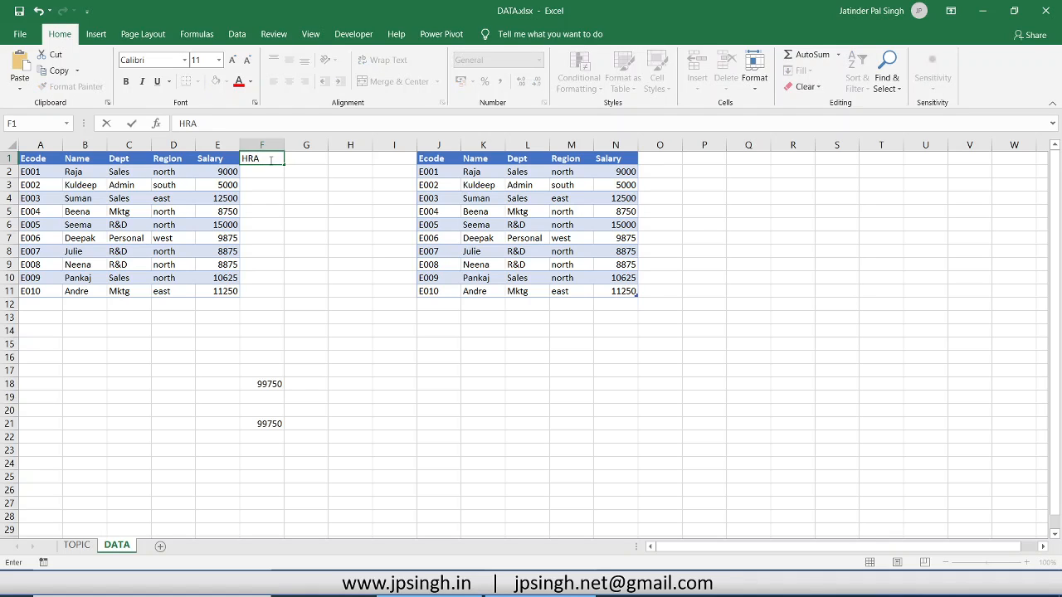
key("Return")
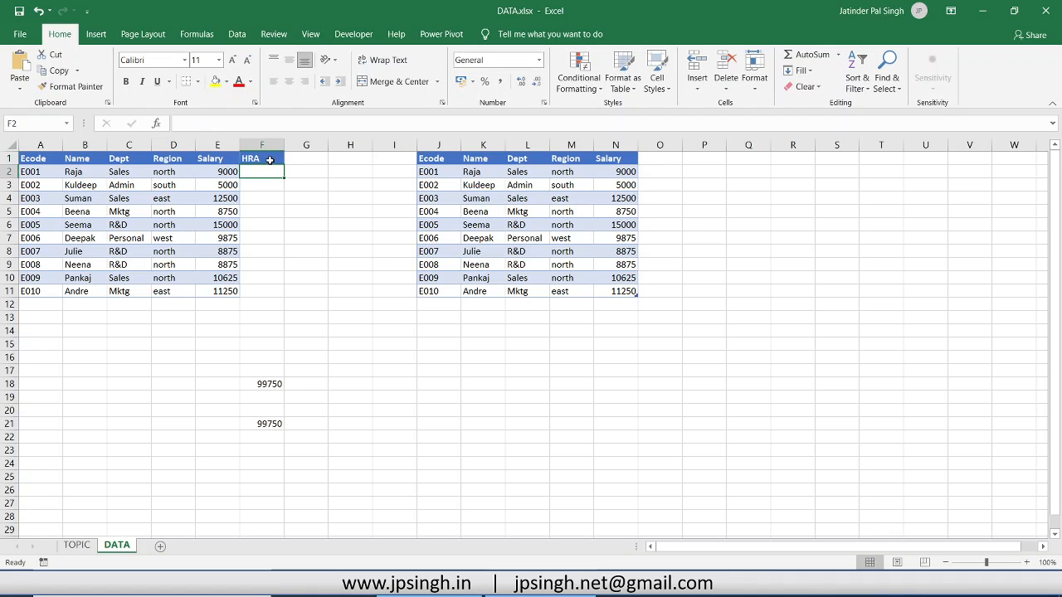
Step: Calculate HRA in F2 with the formula =E2*40% and fill it down to F11
type("=")
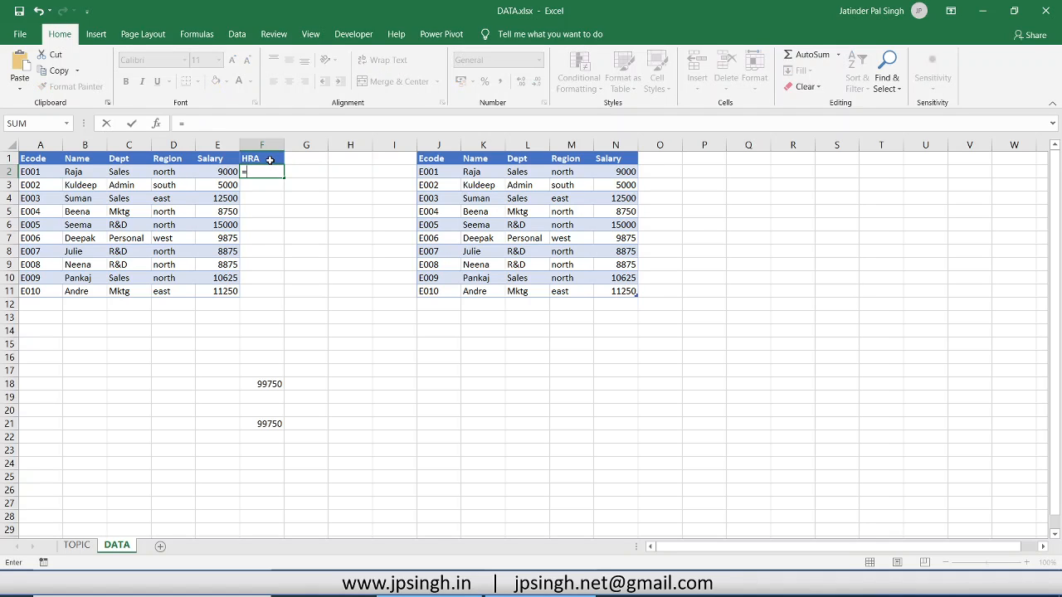
left_click(225, 172)
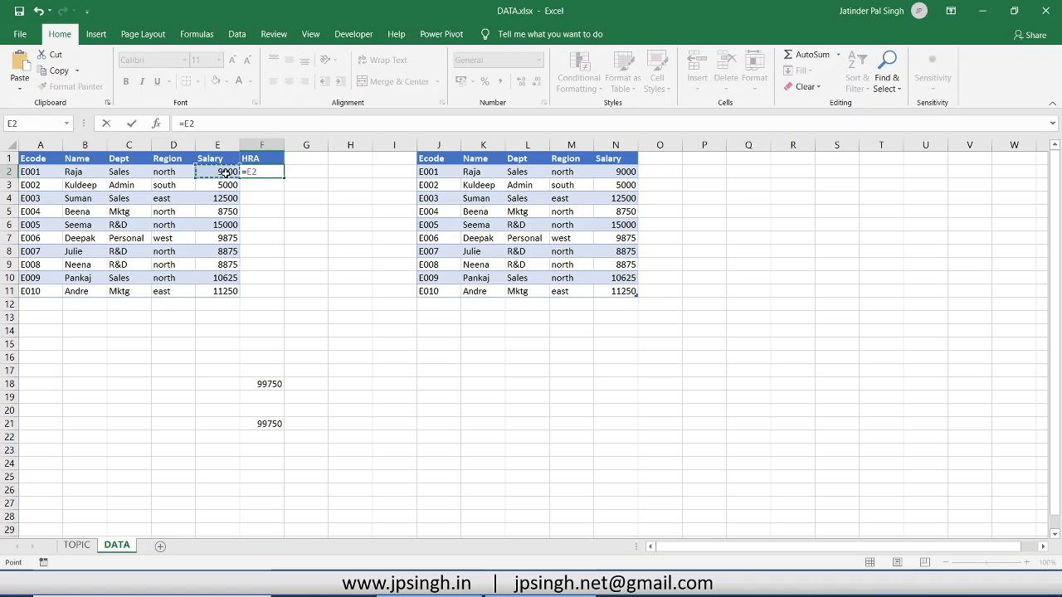
type("*40%")
key("Return")
left_click(274, 172)
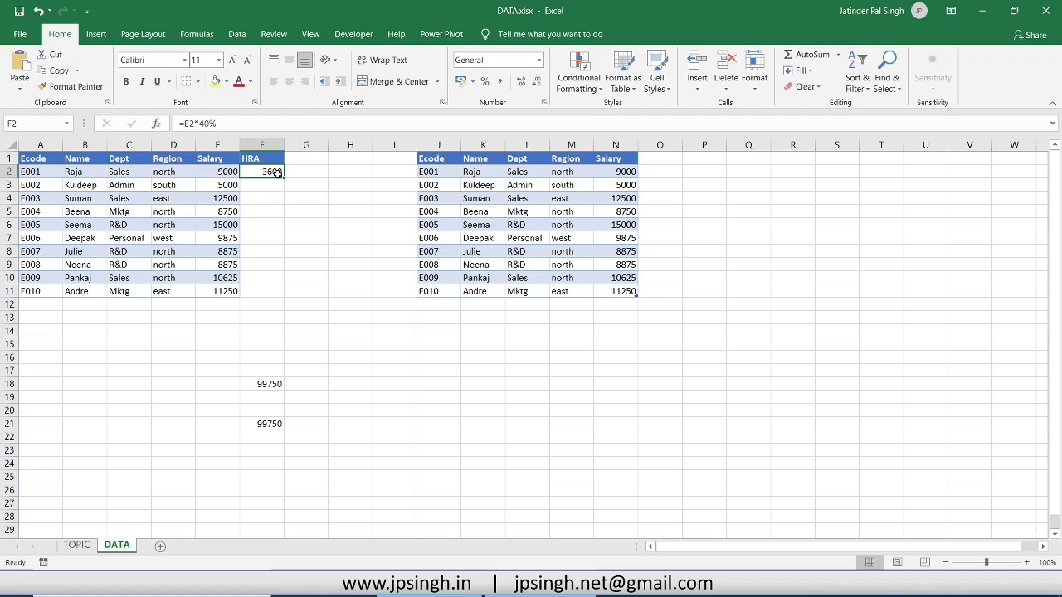
double_click(283, 177)
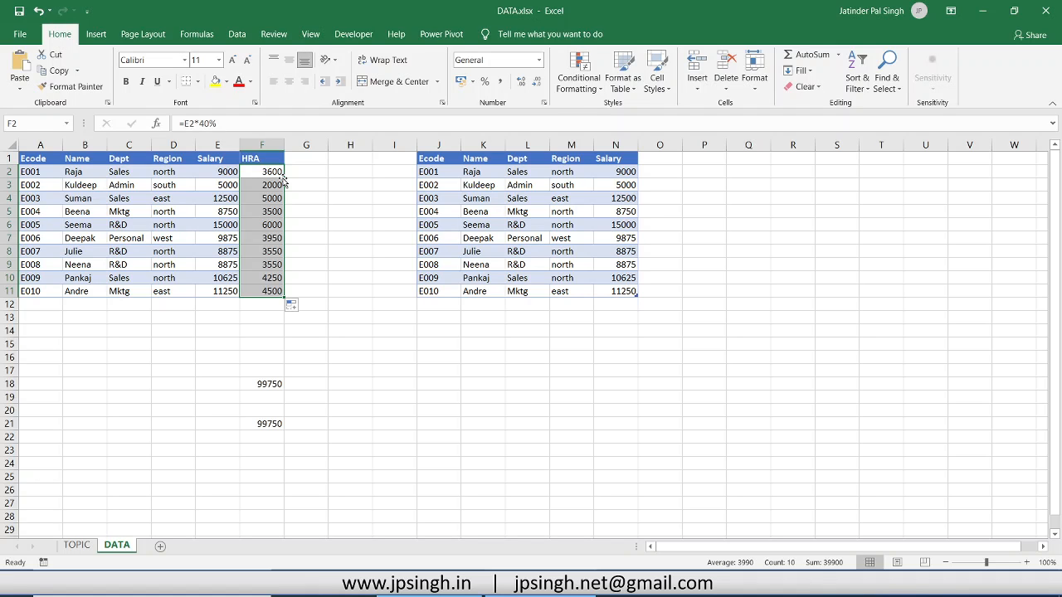
Step: Extend the defined name eDATA in the Name Manager to refer to A1:F11 on the DATA sheet
left_click(199, 38)
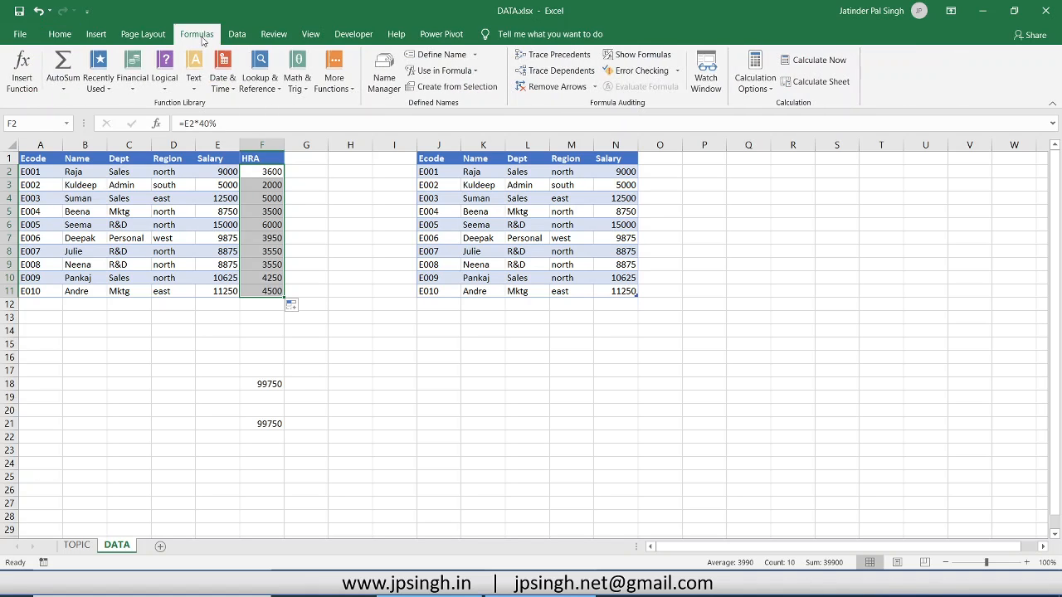
left_click(381, 78)
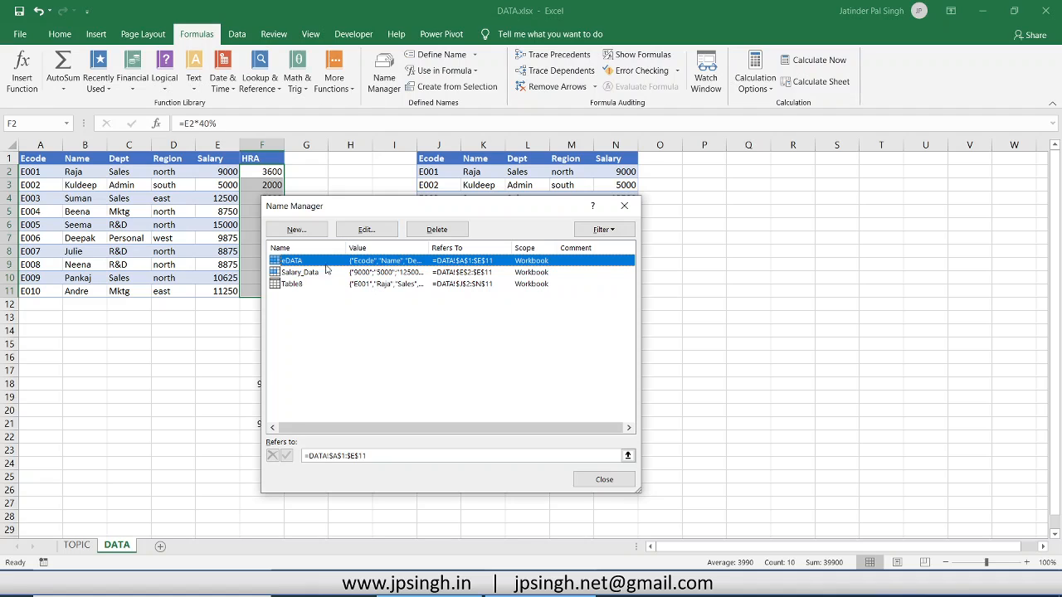
left_click(367, 230)
left_click(467, 393)
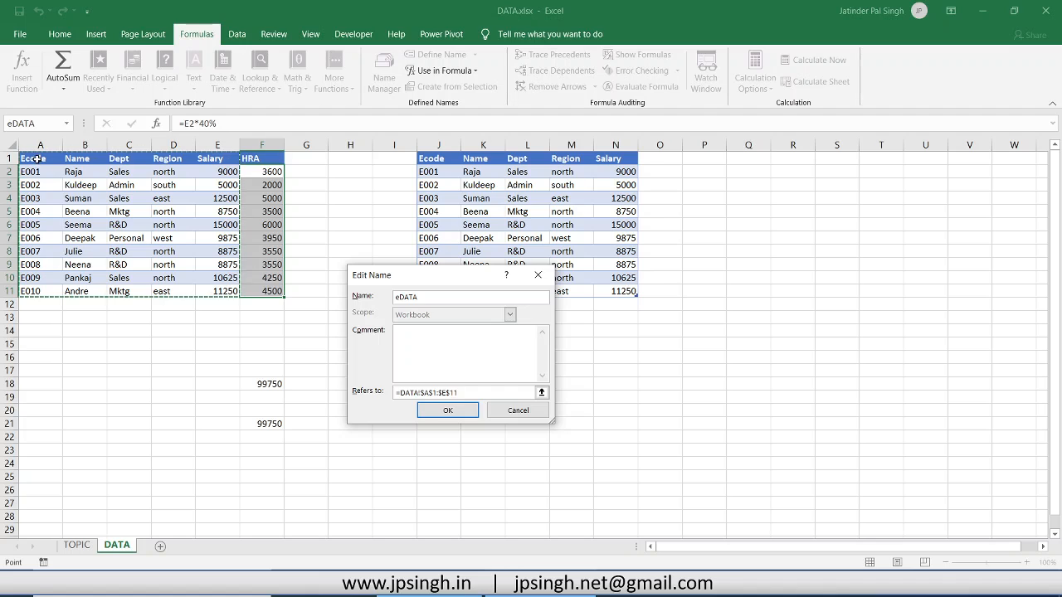
left_click_drag(37, 159, 263, 290)
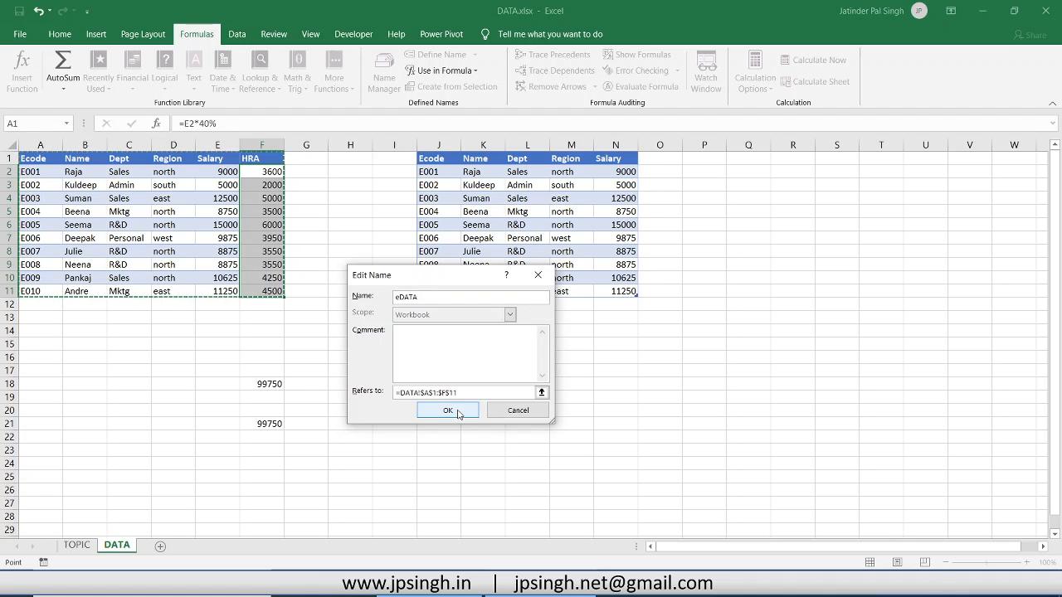
left_click(450, 412)
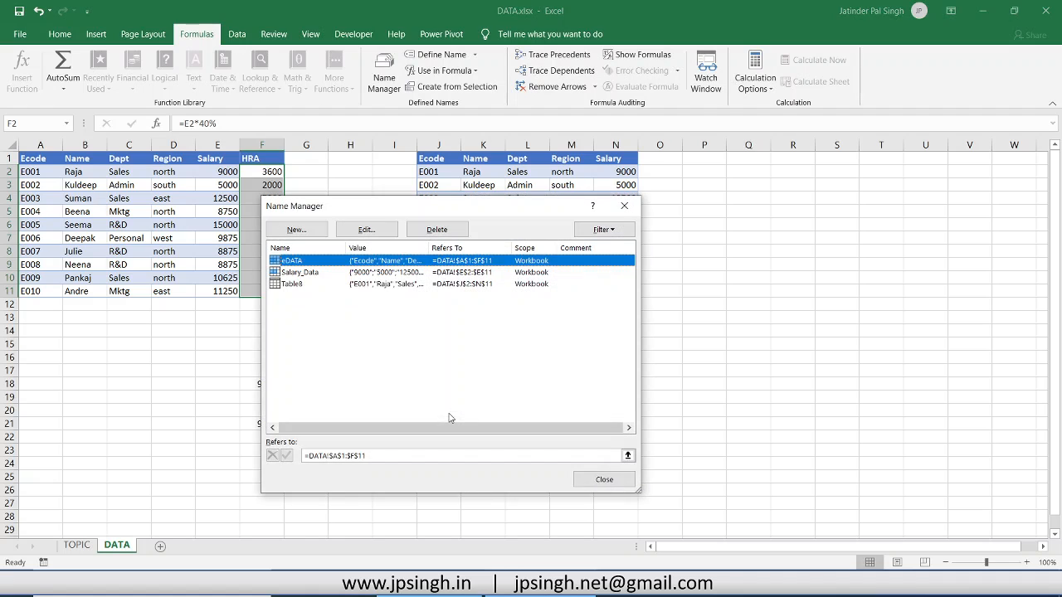
left_click(613, 486)
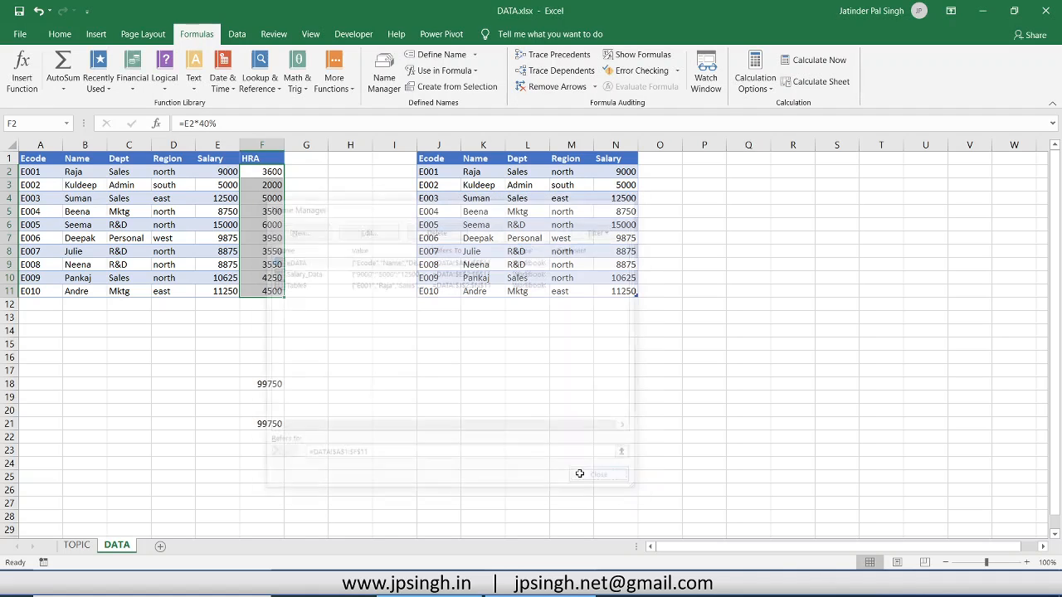
Step: Add an HRA column to the table starting at J1 by entering its header in cell O1
left_click(440, 212)
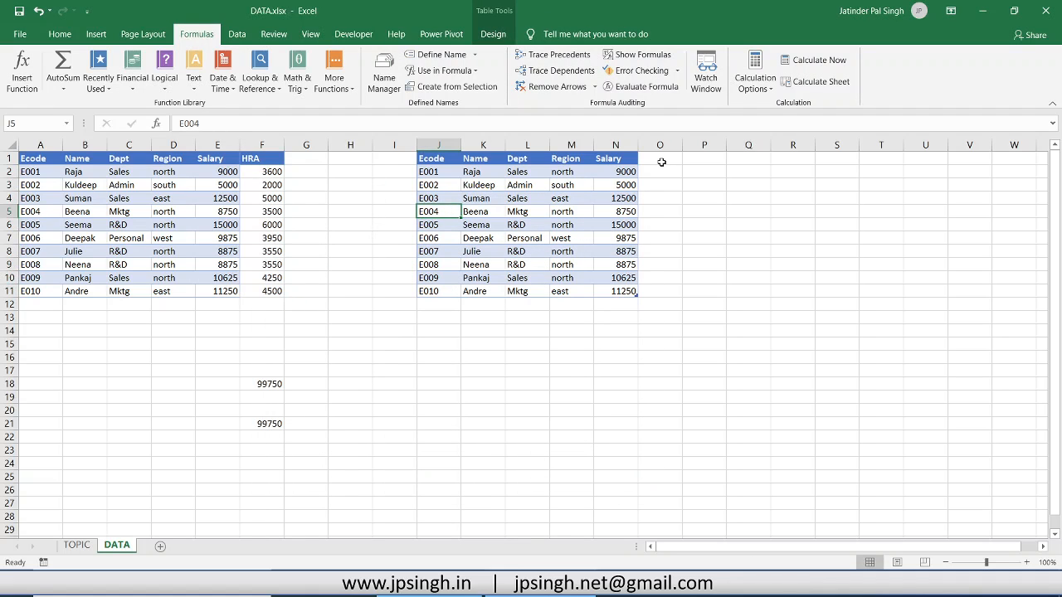
left_click(662, 159)
type("H")
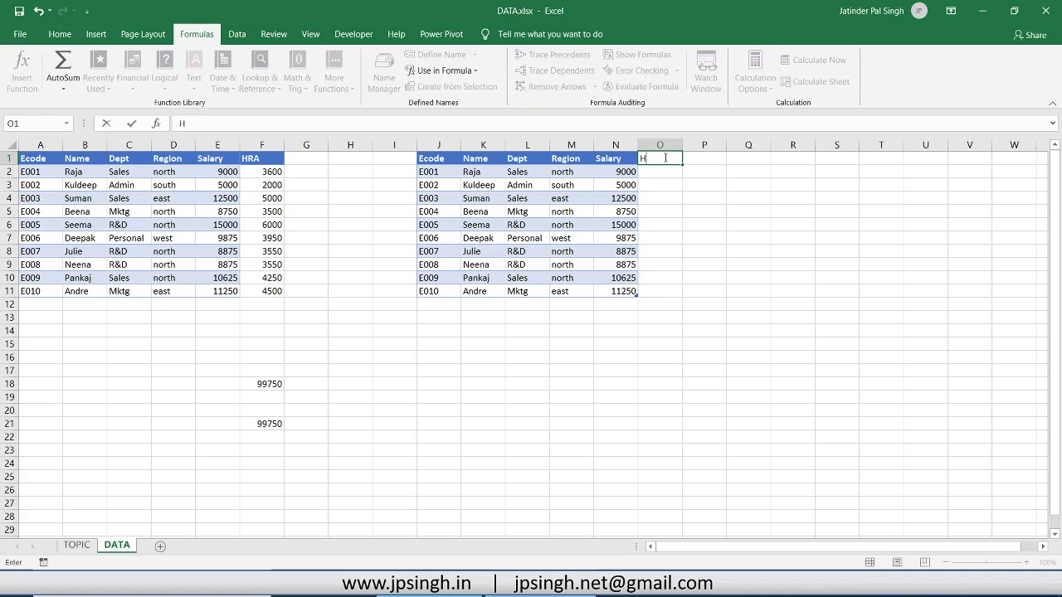
type("RA")
key("Return")
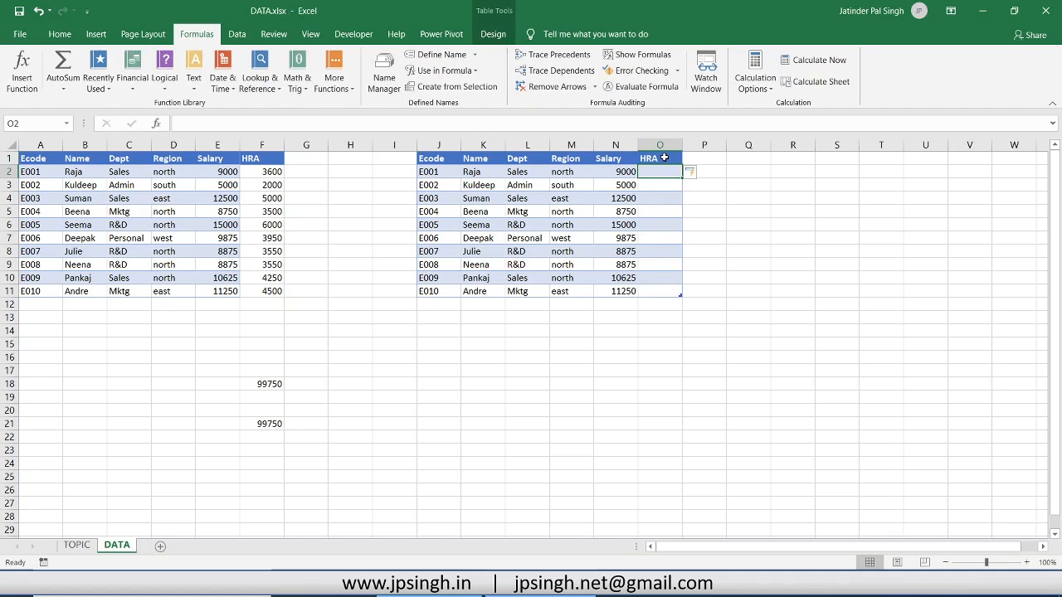
type("=")
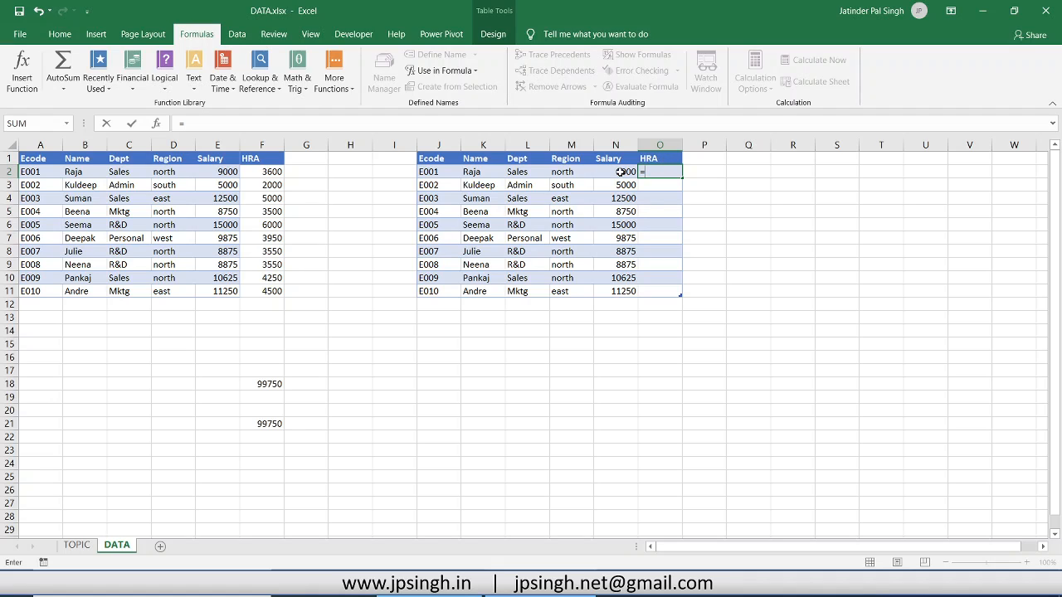
left_click(620, 172)
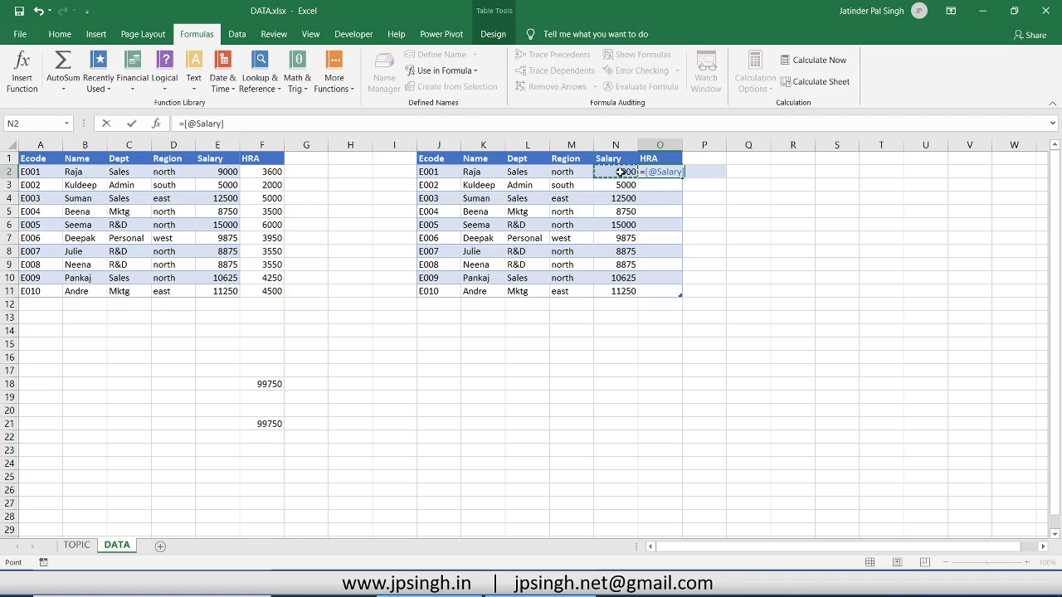
type("*40%")
key("Return")
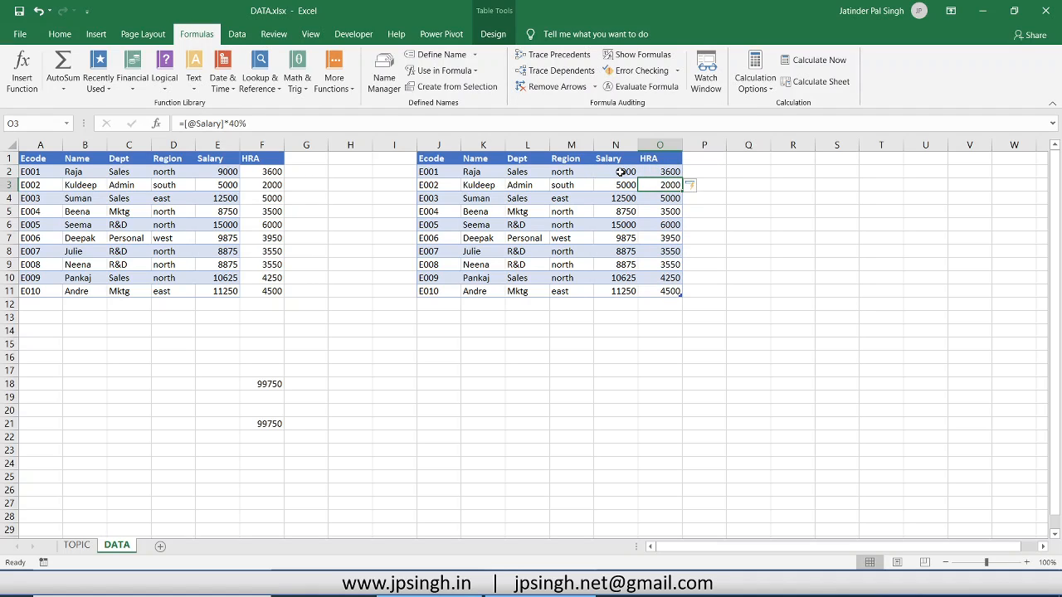